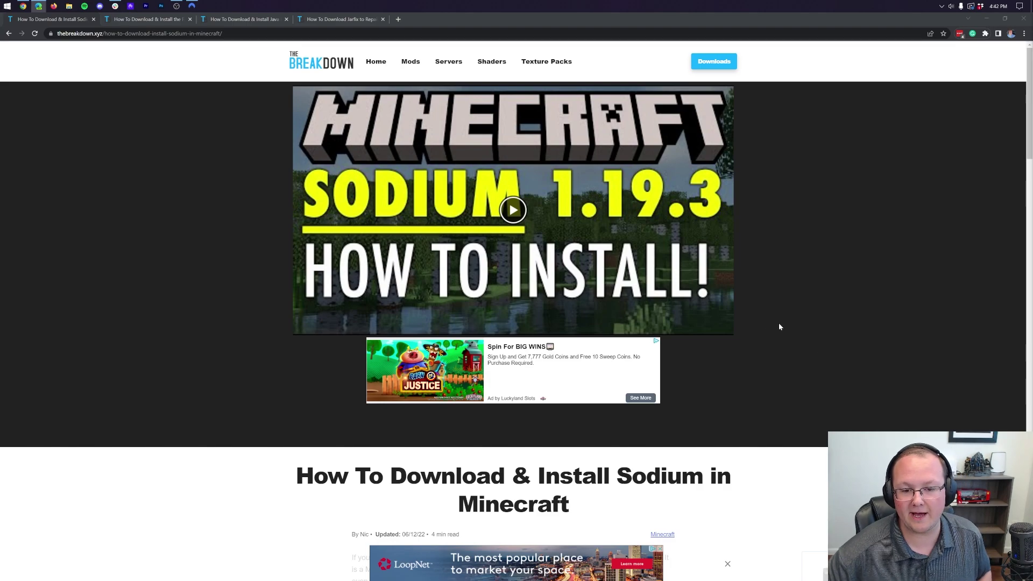
- Skim the Sodium installation article and open its Sodium download link
scroll(670, 418, "down", 5)
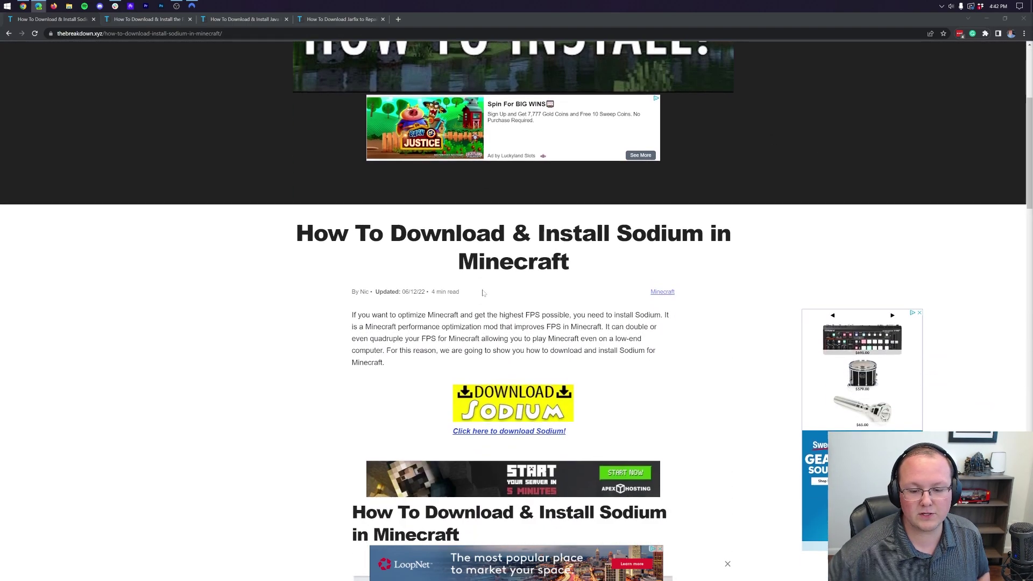
scroll(483, 293, "down", 2)
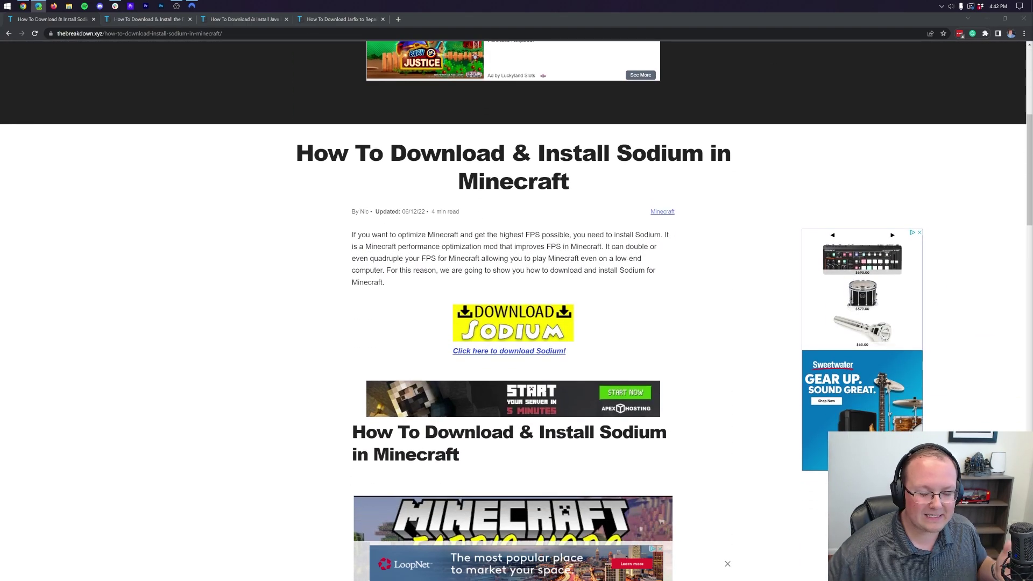
scroll(662, 301, "down", 15)
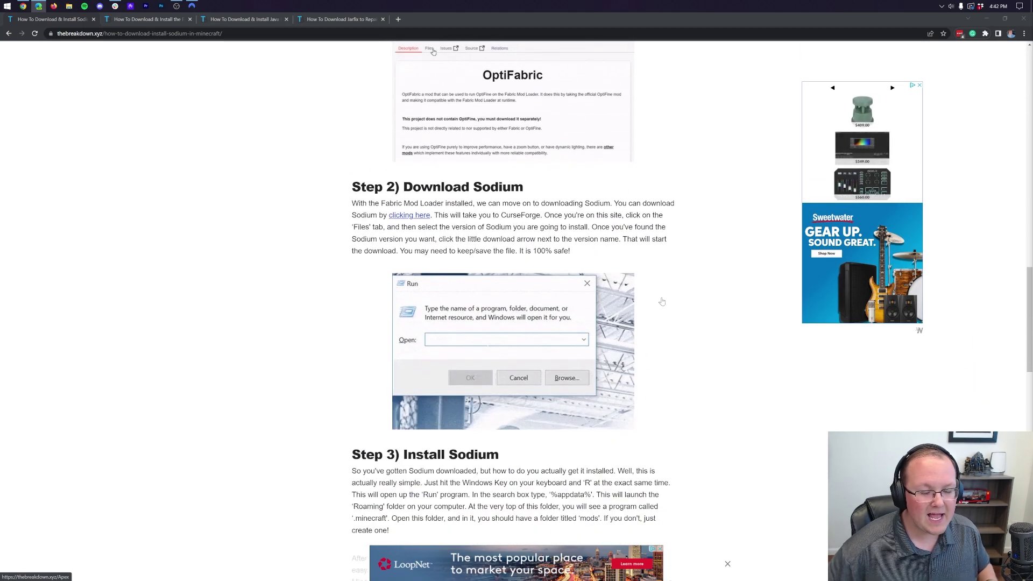
scroll(662, 301, "down", 5)
scroll(694, 329, "up", 15)
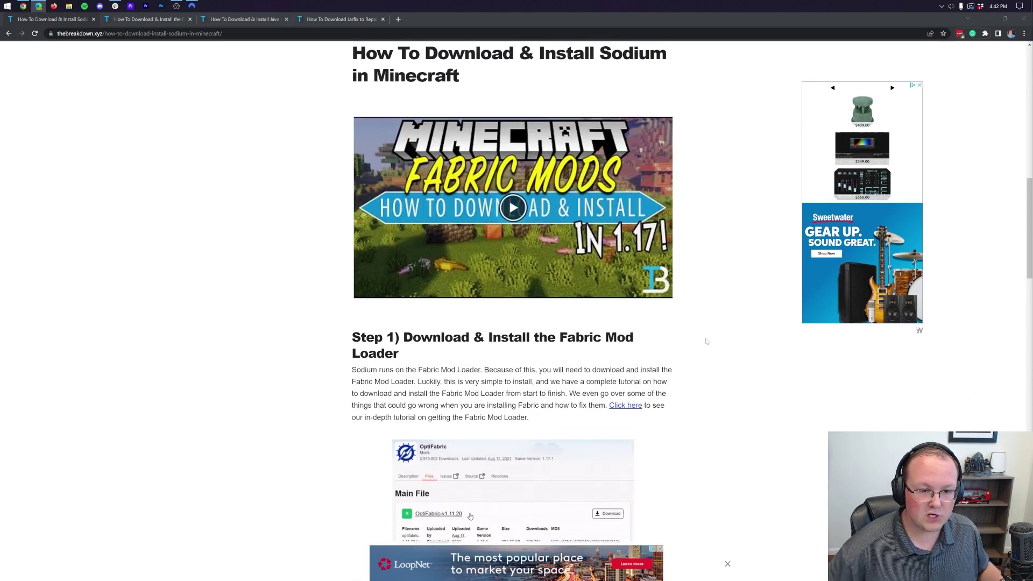
scroll(707, 341, "up", 7)
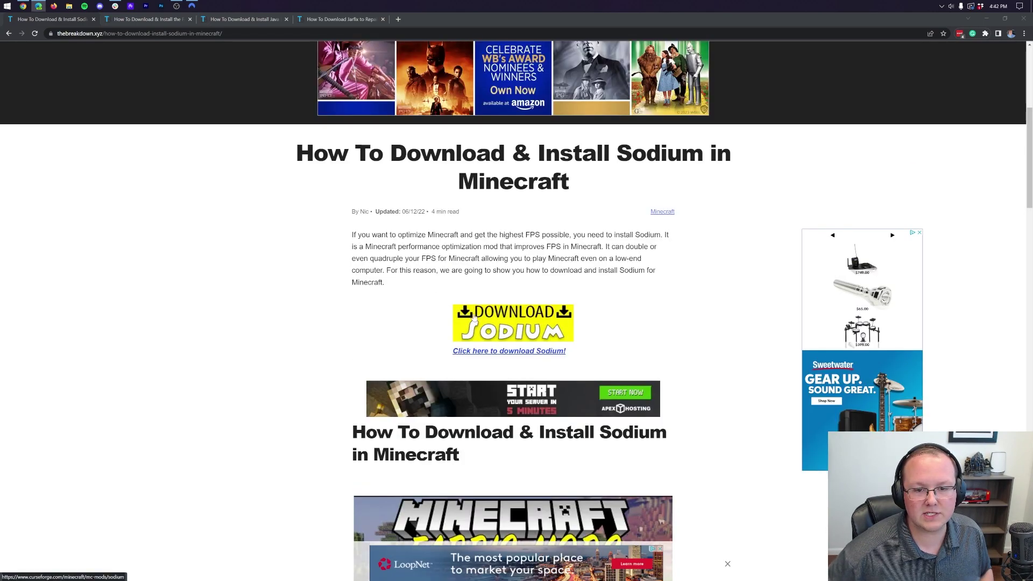
left_click(473, 318)
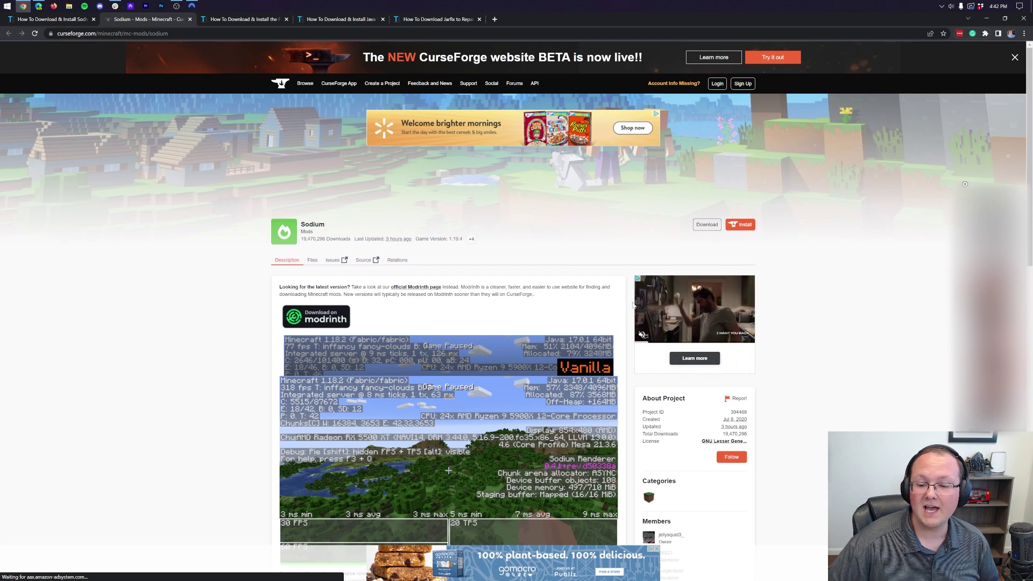
- Go to the CurseForge beta website and open the Sodium page among the Minecraft mods
scroll(681, 265, "down", 7)
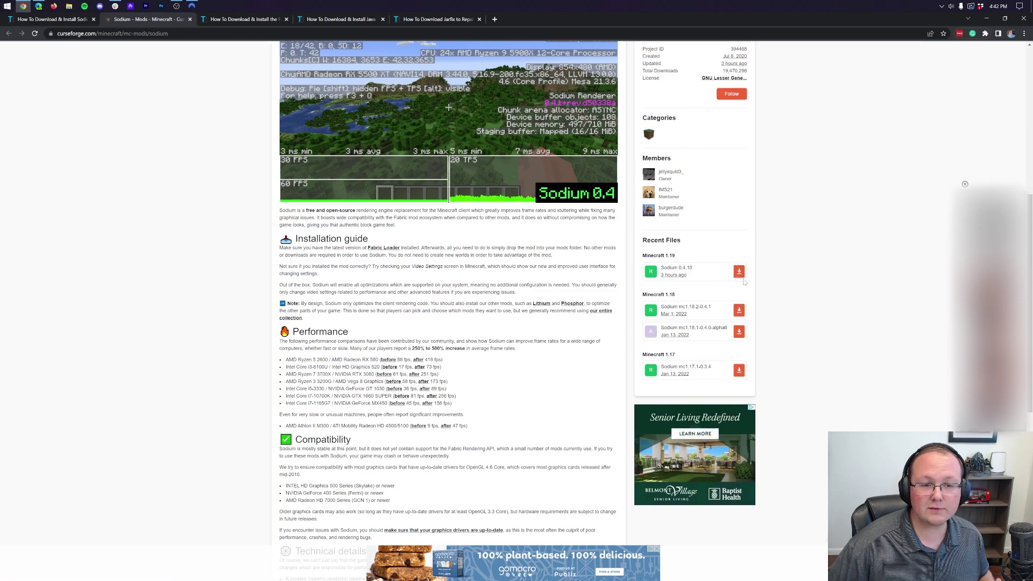
scroll(740, 277, "up", 7)
left_click(773, 57)
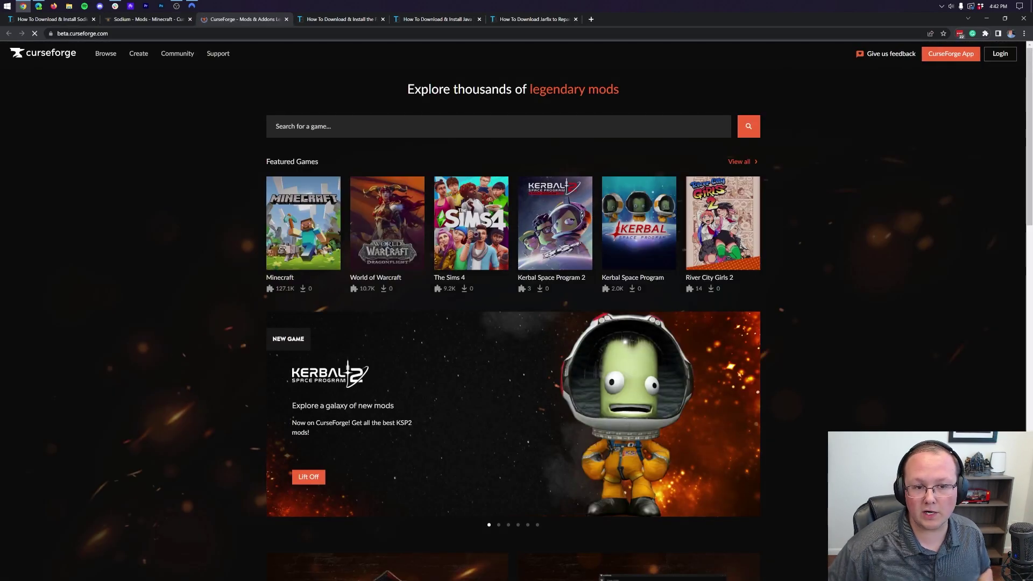
left_click(457, 129)
left_click(303, 223)
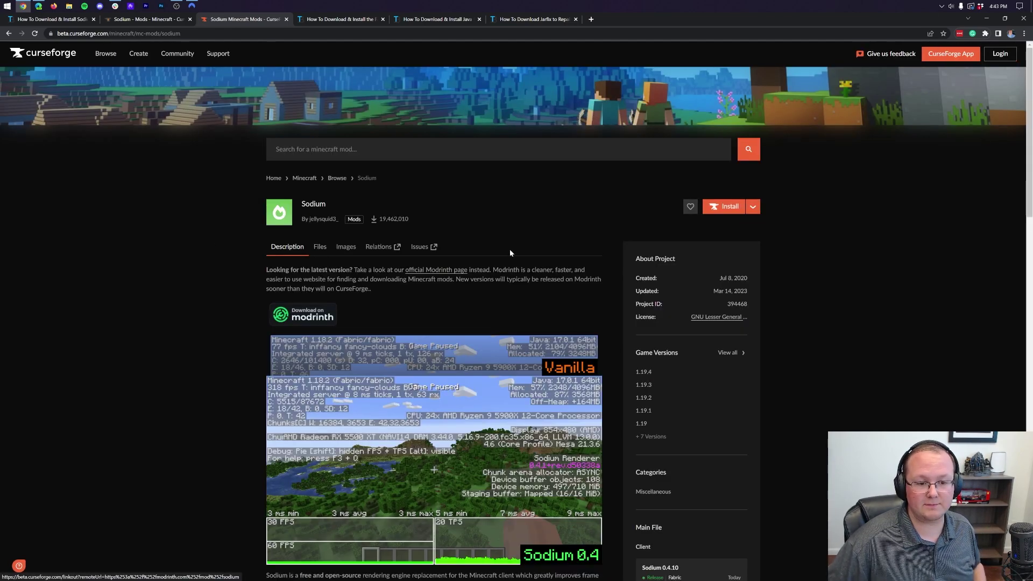
- Open the Sodium 0.4.10 release for 1.19.4 from the mod's file list and download its file
scroll(595, 308, "down", 3)
scroll(595, 310, "up", 3)
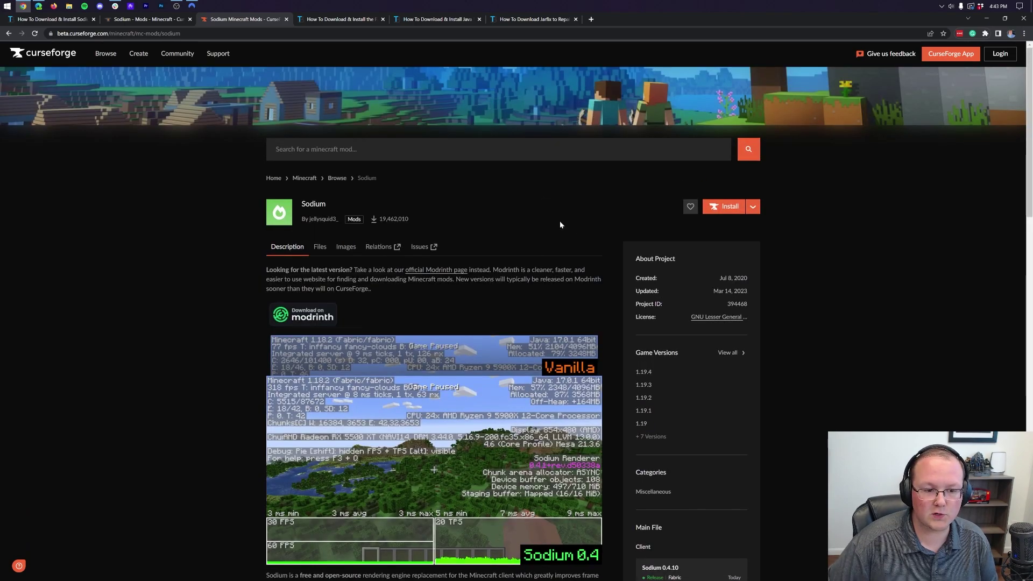
left_click(318, 247)
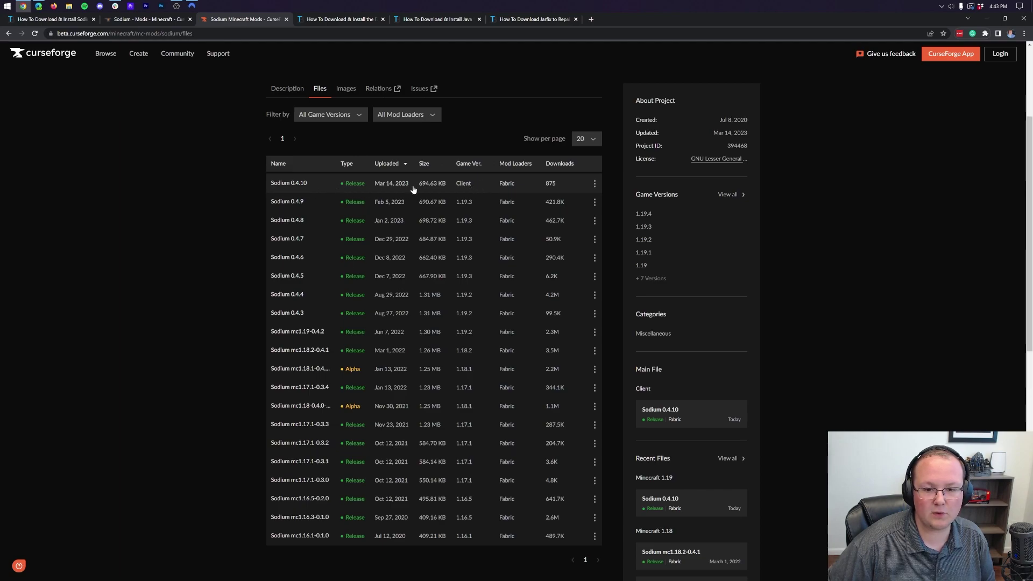
left_click(442, 187)
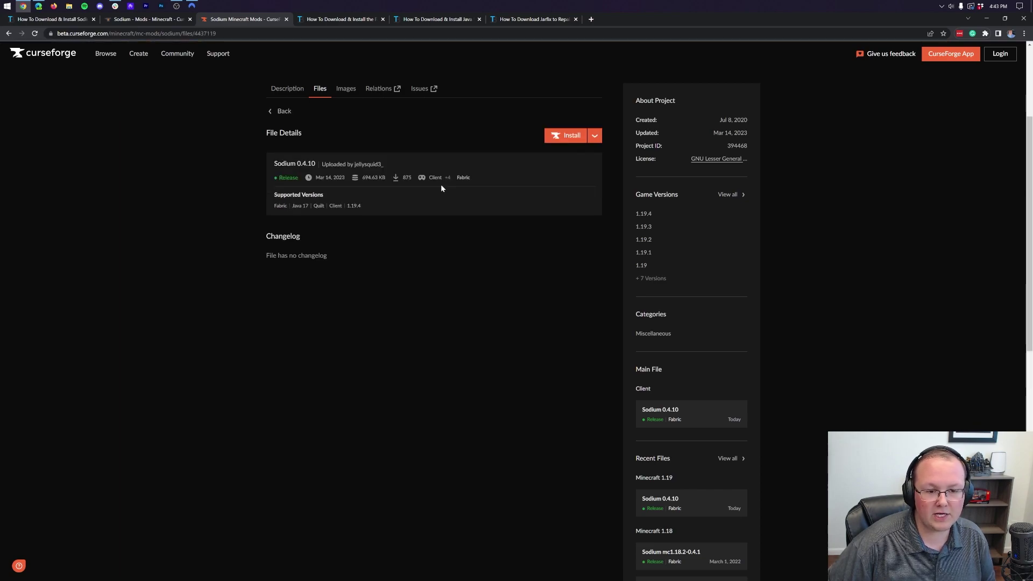
left_click_drag(357, 209, 348, 208)
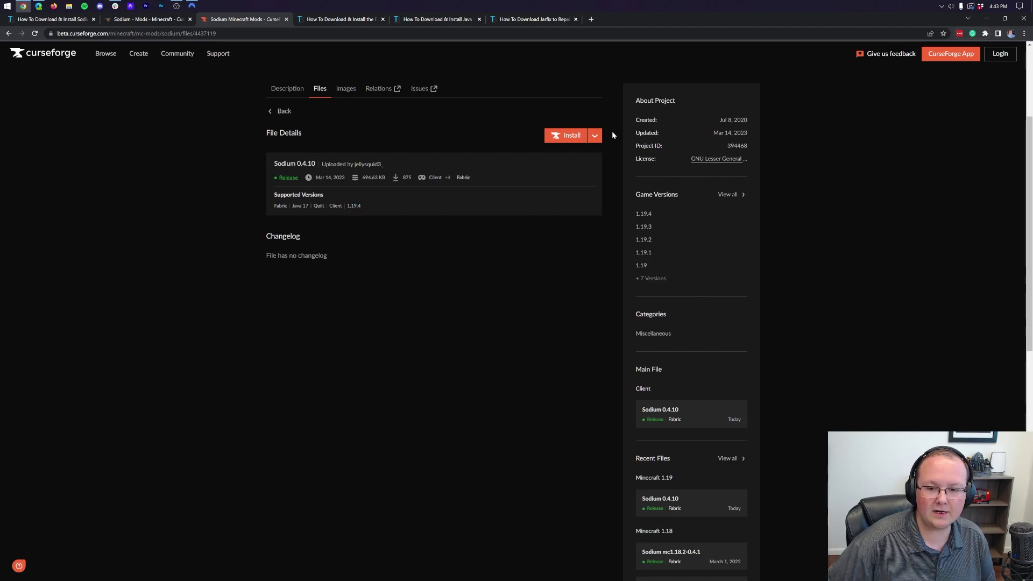
left_click(596, 136)
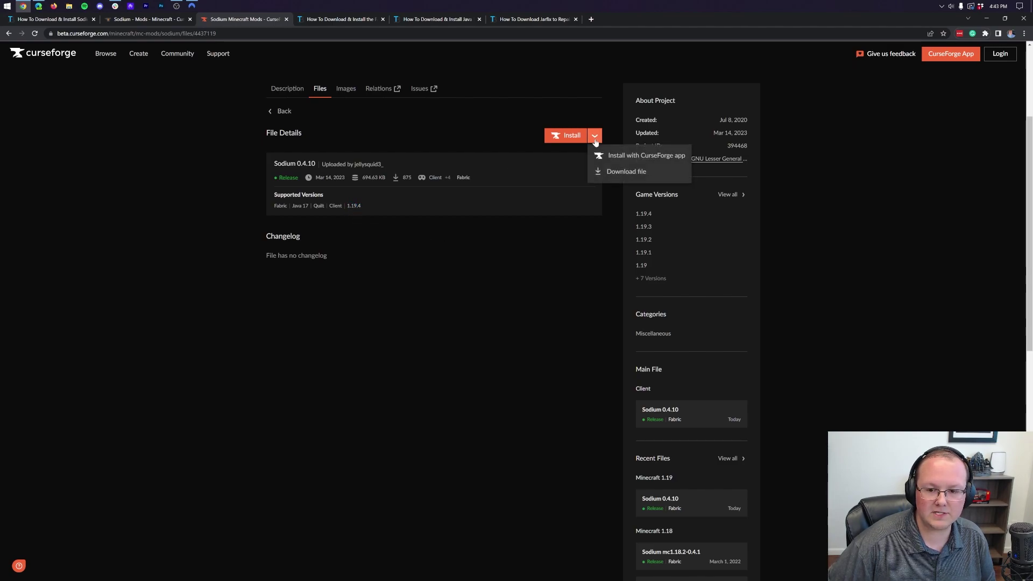
left_click(608, 172)
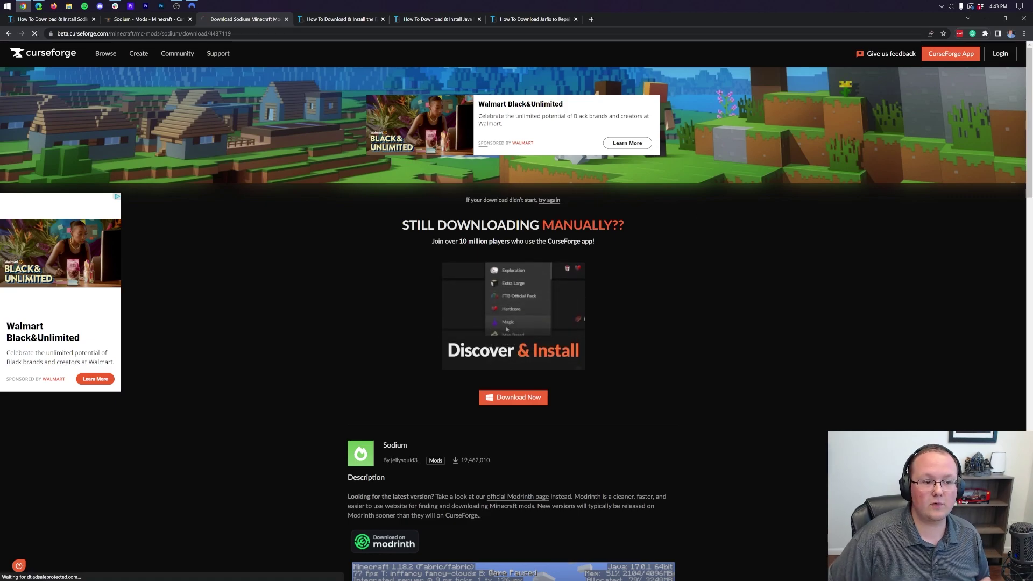
- Check the recent files on the original CurseForge Sodium page and return to the beta download page
left_click(163, 18)
scroll(770, 328, "down", 5)
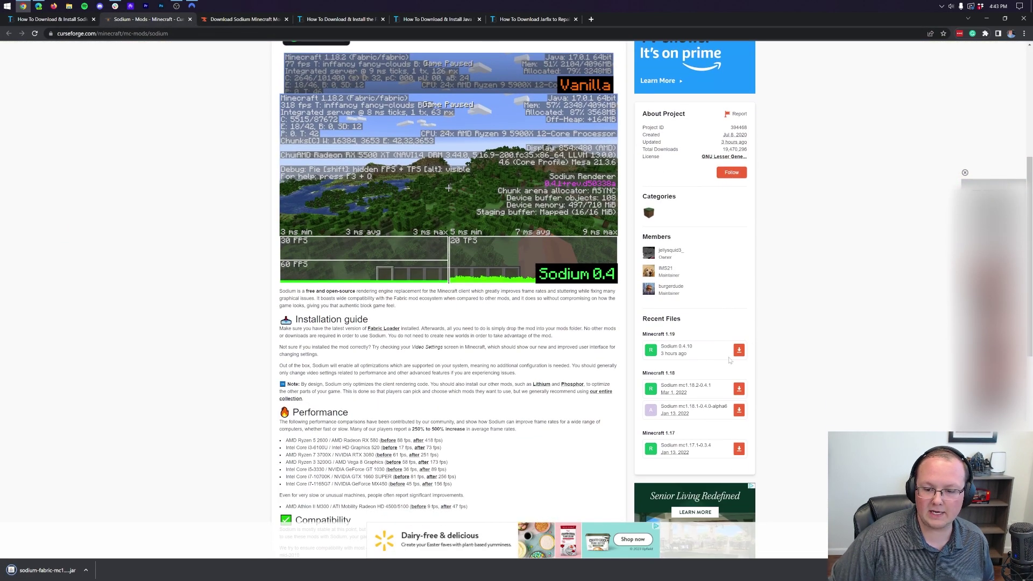
left_click(268, 20)
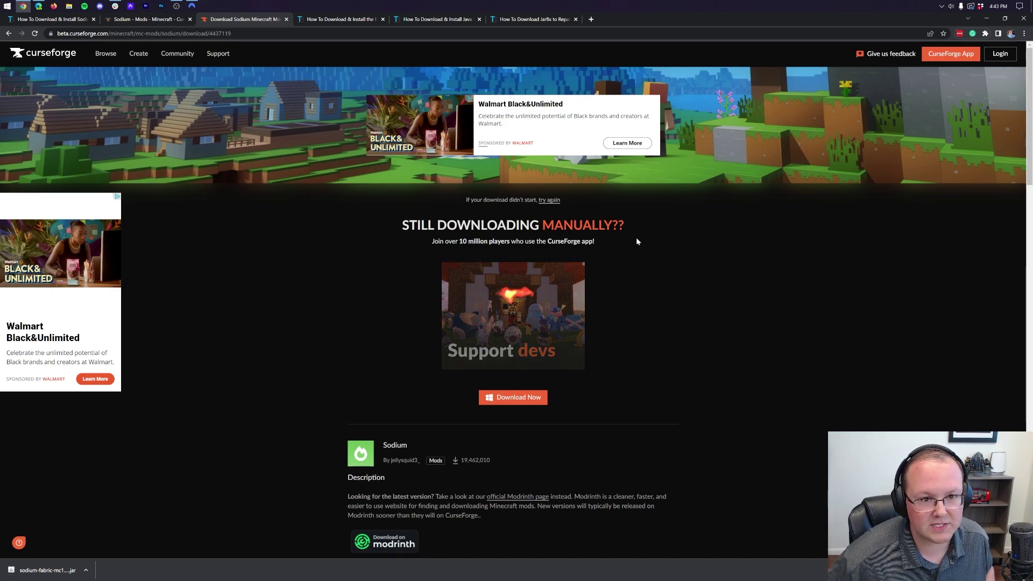
- Follow the download link in the Fabric Mod Loader article and download the universal jar of the Fabric installer
key("ctrl+Tab")
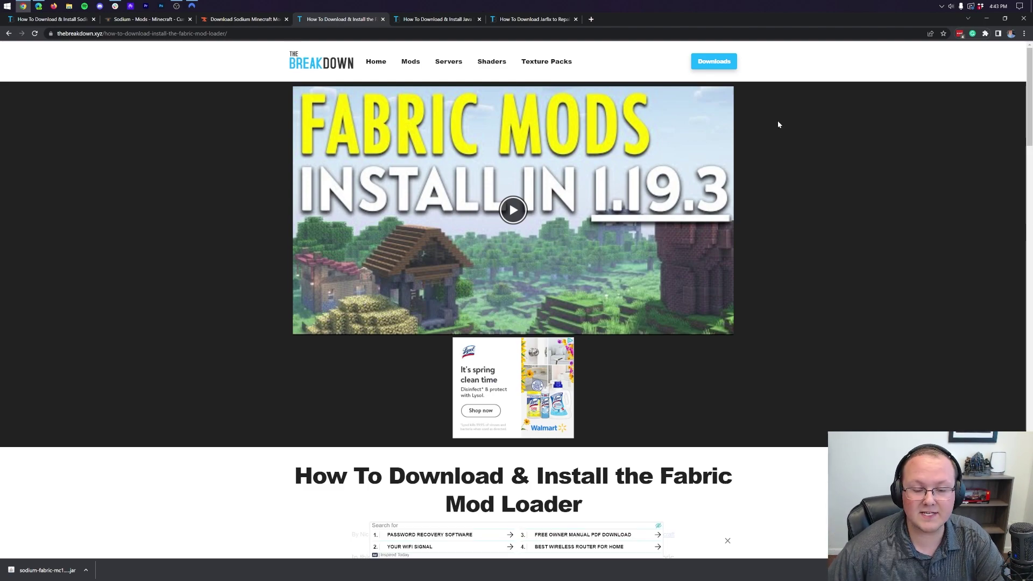
scroll(757, 232, "down", 5)
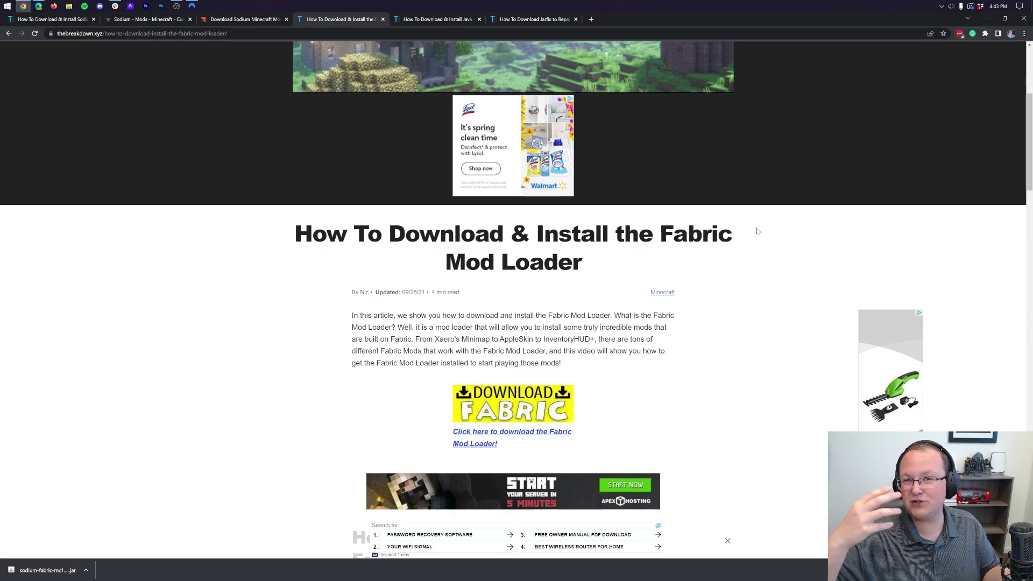
scroll(432, 283, "down", 10)
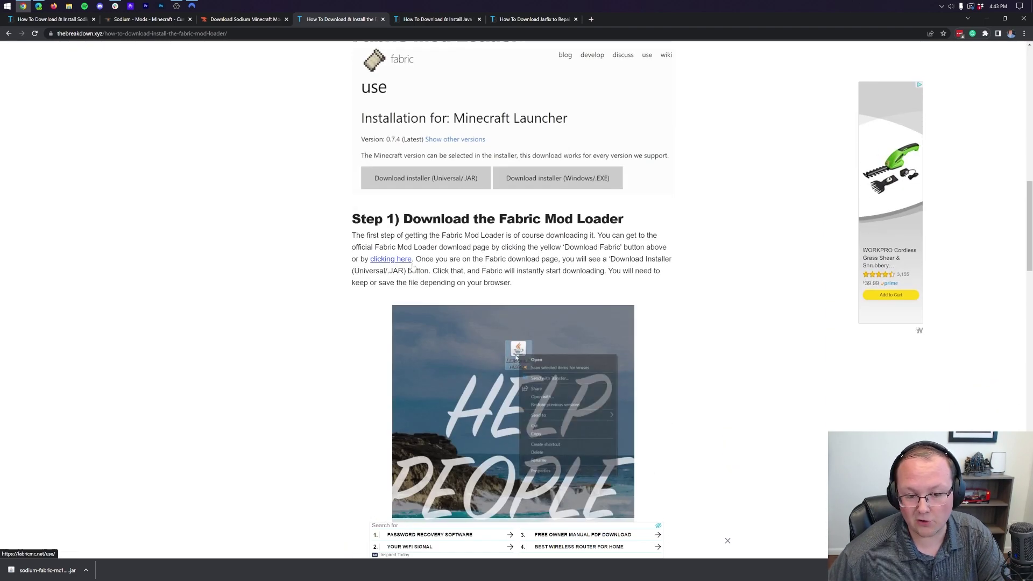
scroll(432, 284, "up", 7)
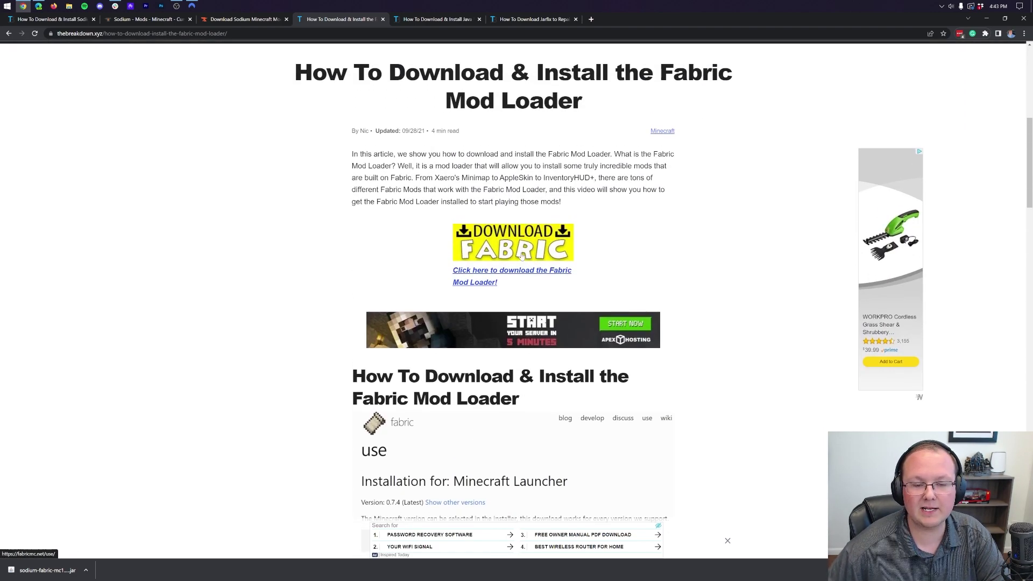
left_click(522, 256)
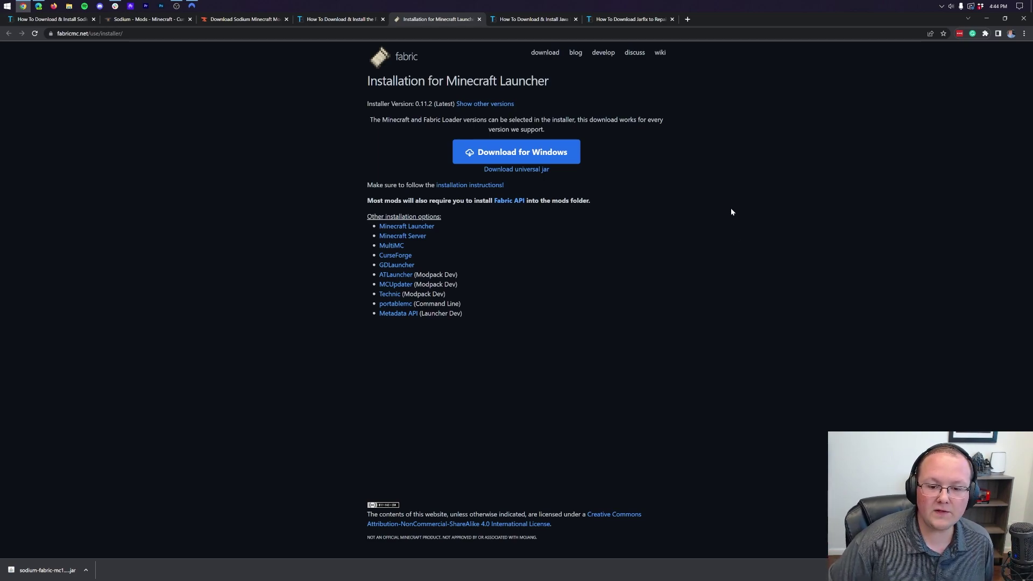
left_click(512, 170)
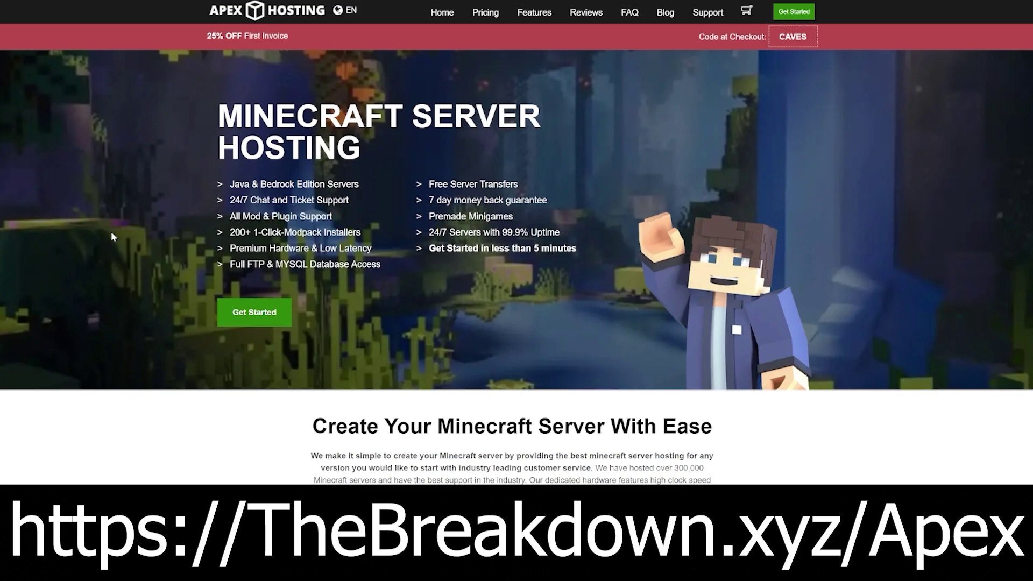
- Examine the Apex Hosting features, highlighting premium hardware, quick setup, DDoS protection and 24/7 live chat support
left_click_drag(228, 205, 371, 248)
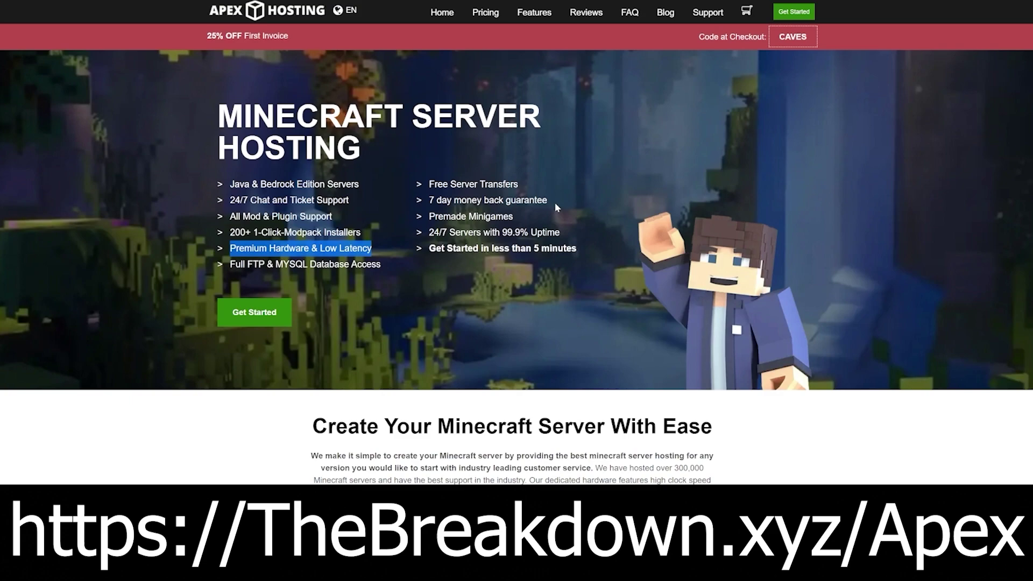
left_click_drag(429, 249, 571, 248)
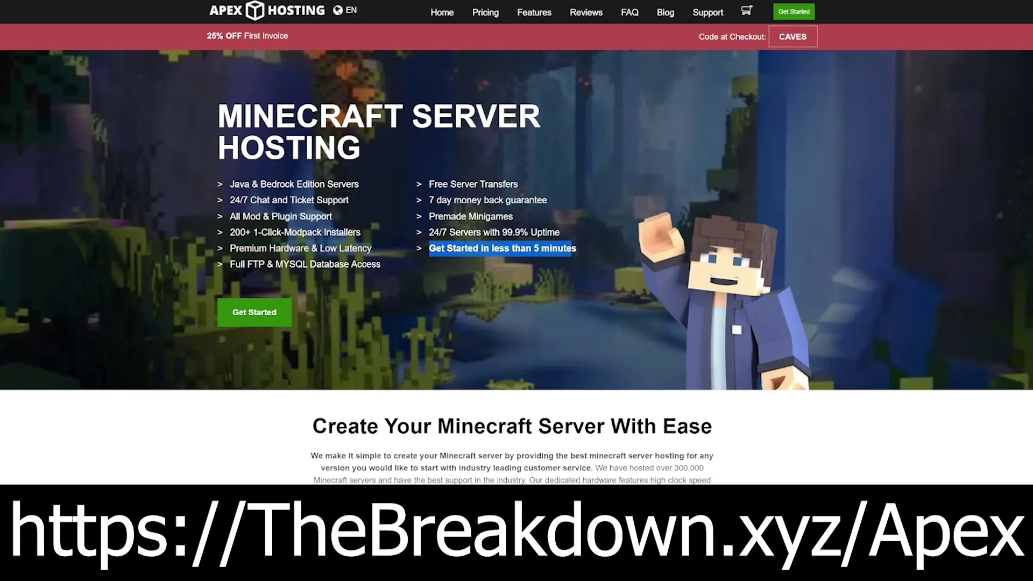
scroll(566, 300, "down", 6)
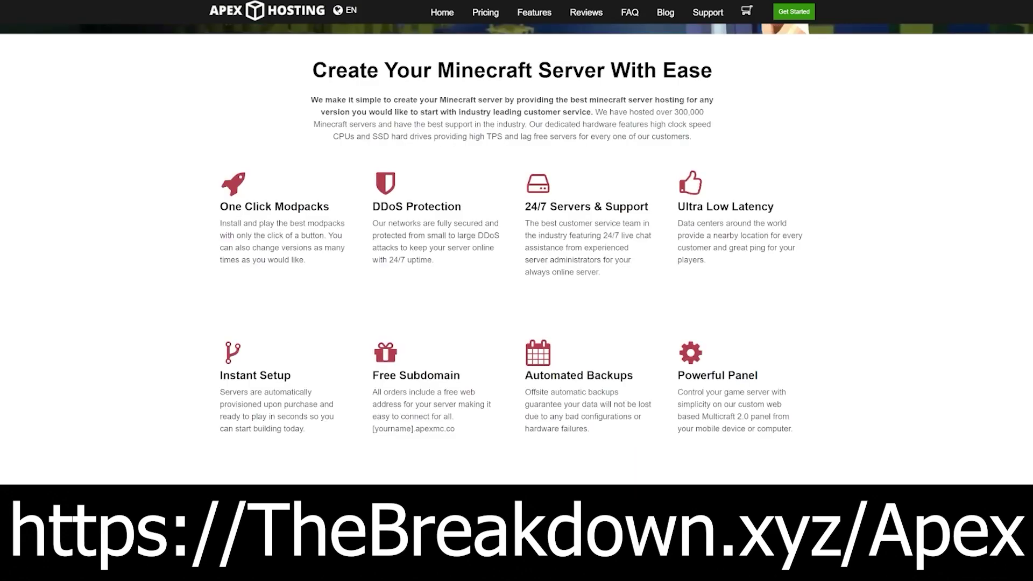
left_click_drag(374, 236, 396, 248)
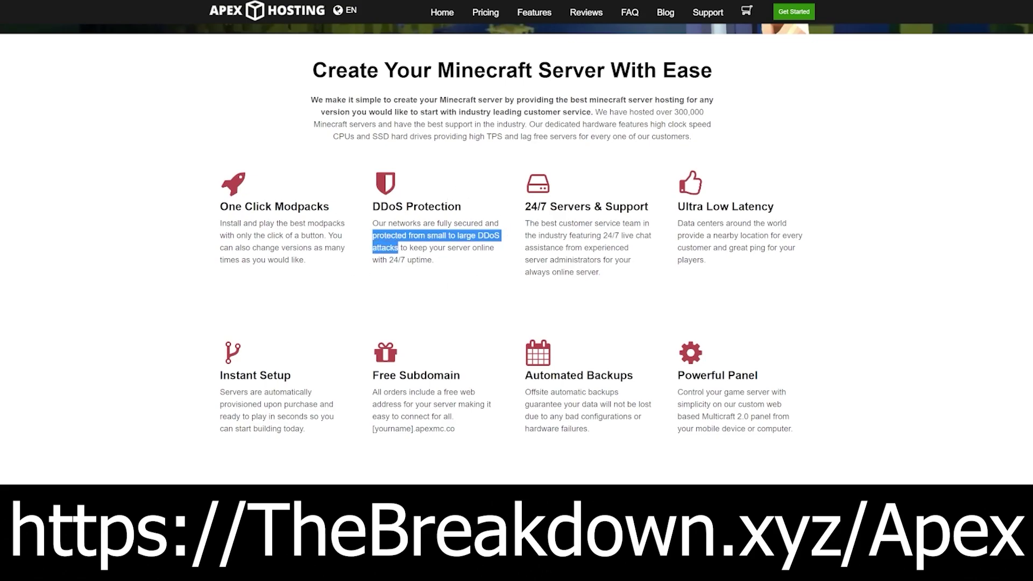
left_click(637, 278)
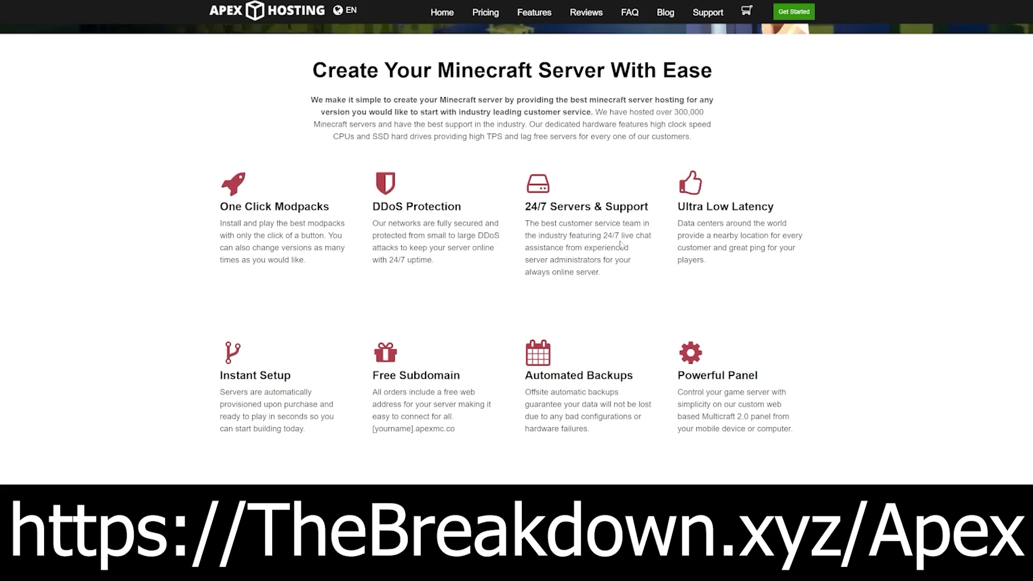
left_click_drag(606, 235, 557, 252)
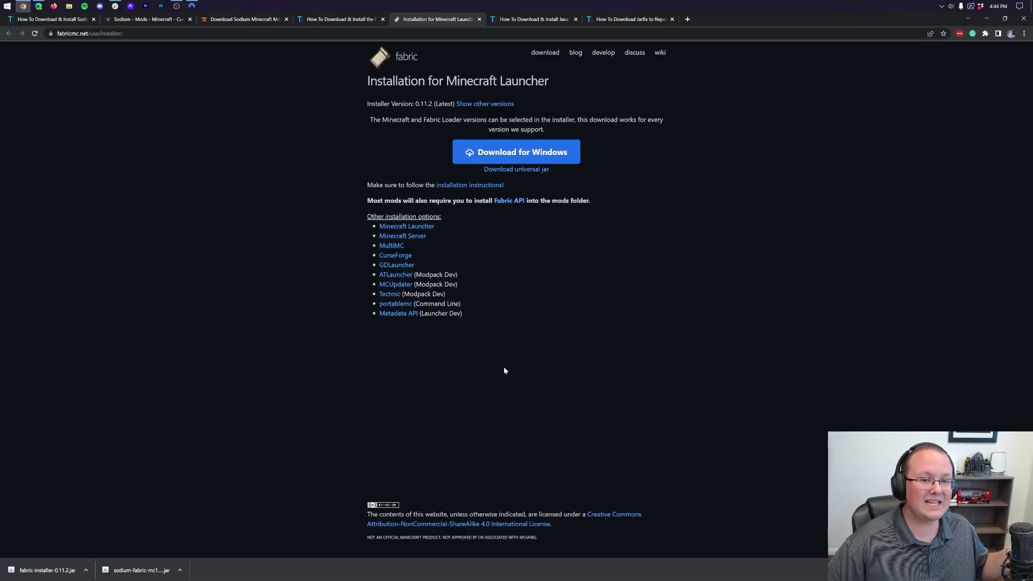
- Switch from the browser to File Explorer, found by searching for "down", and open the Downloads folder
left_click(980, 19)
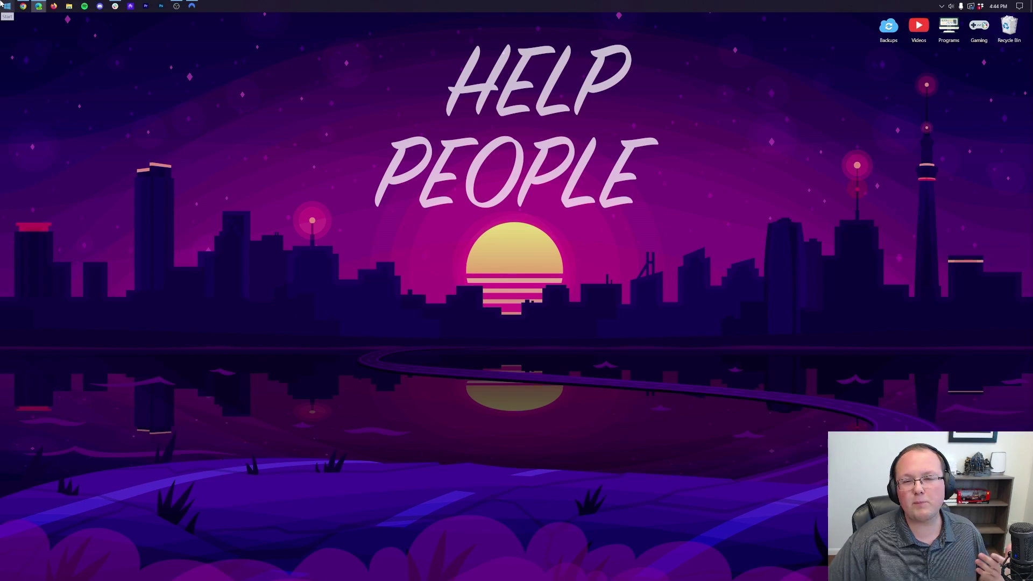
left_click(5, 5)
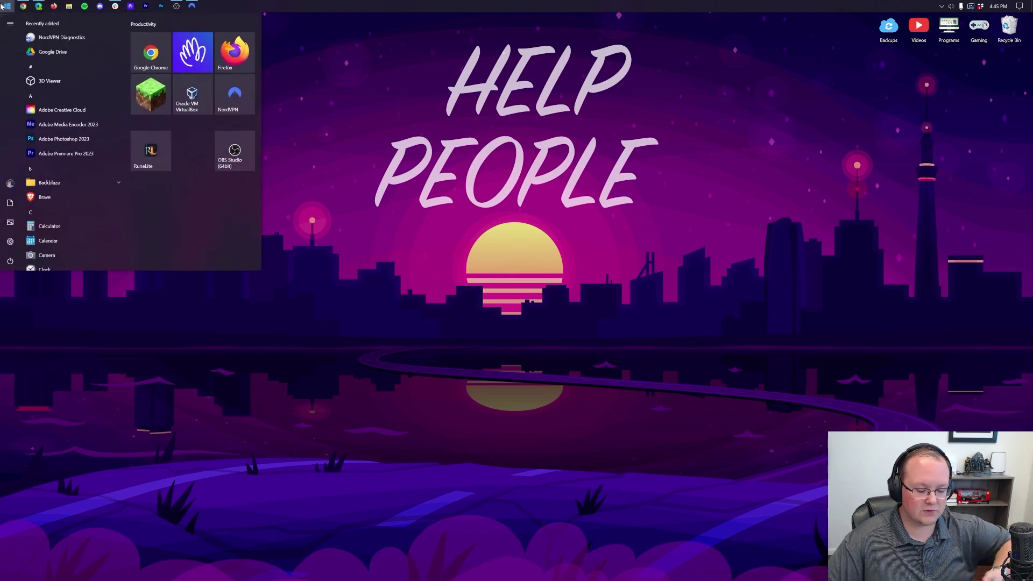
type("file")
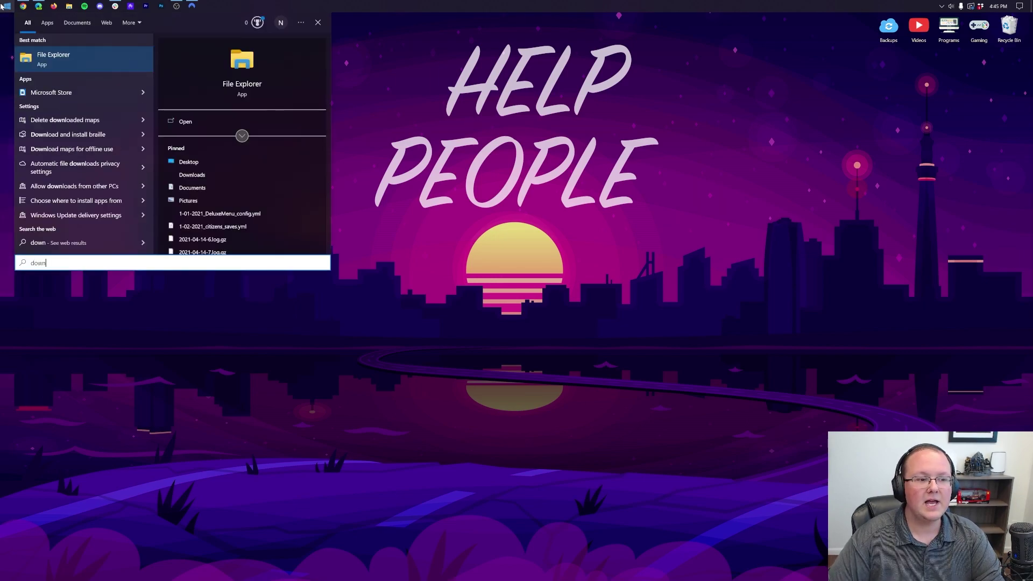
left_click(74, 57)
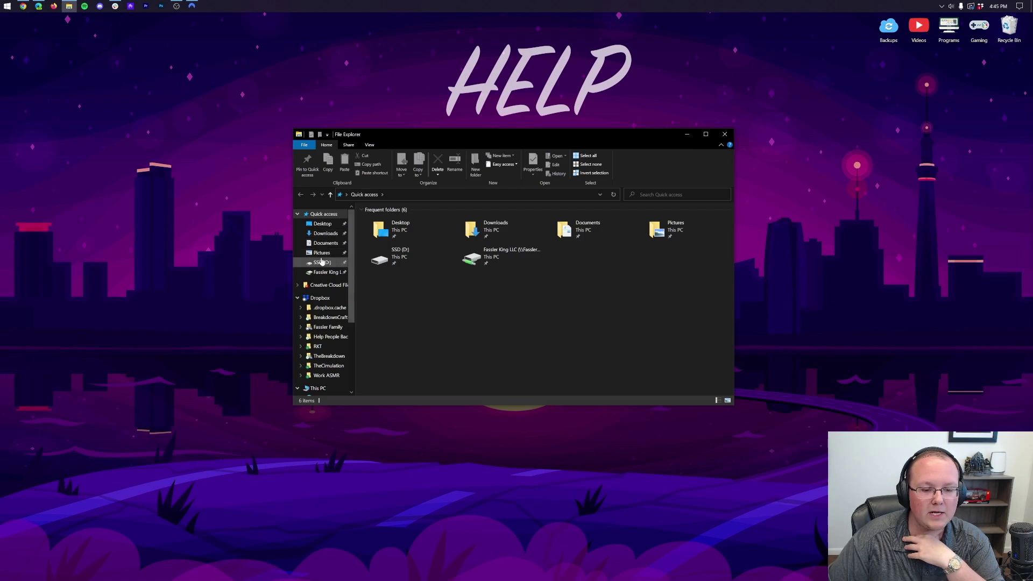
scroll(326, 267, "down", 4)
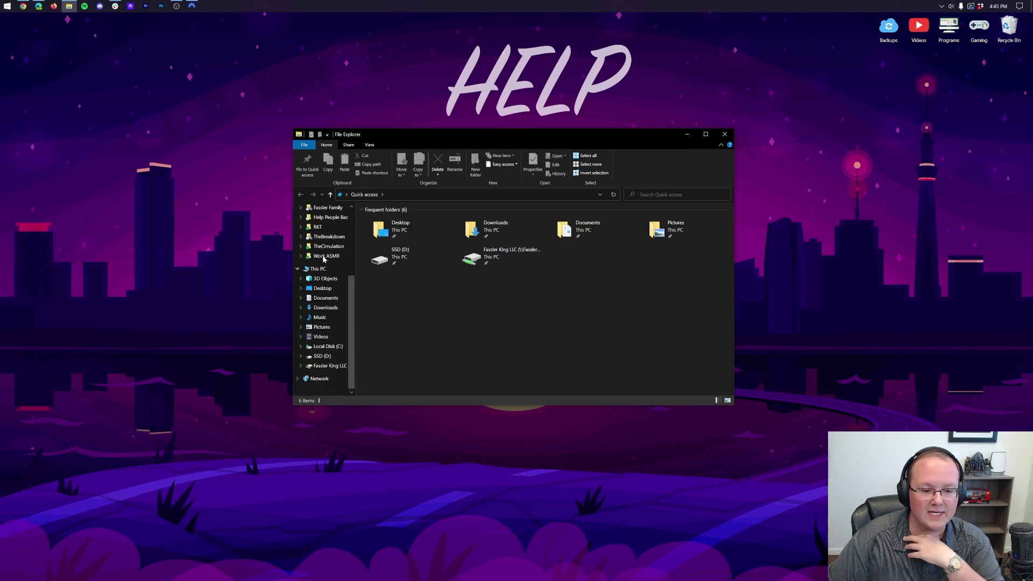
left_click(329, 270)
double_click(412, 253)
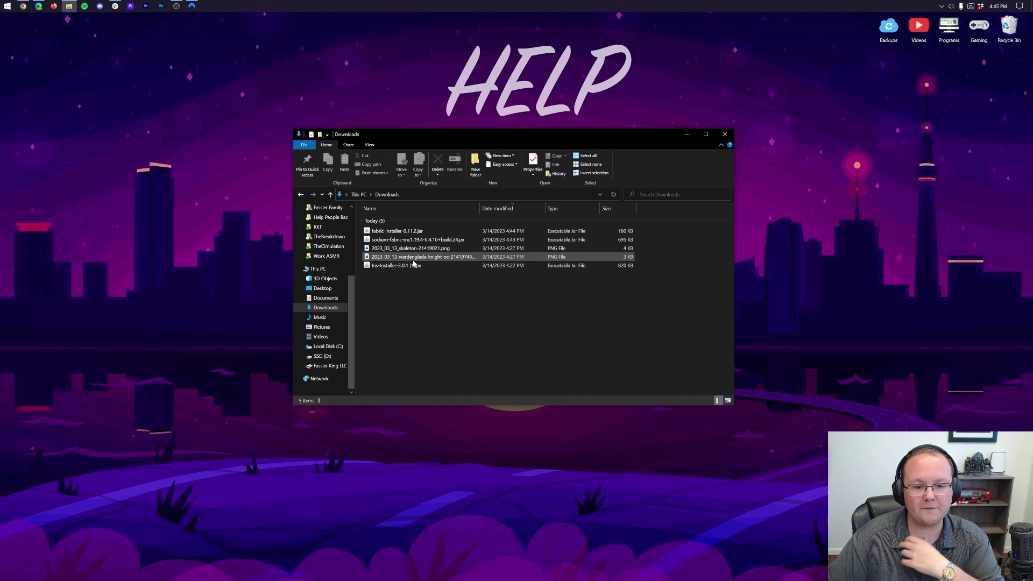
- Move the Fabric installer and Sodium jars from Downloads to the desktop, close the folder and arrange both icons side by side
left_click(409, 232)
left_click(414, 242, "ctrl")
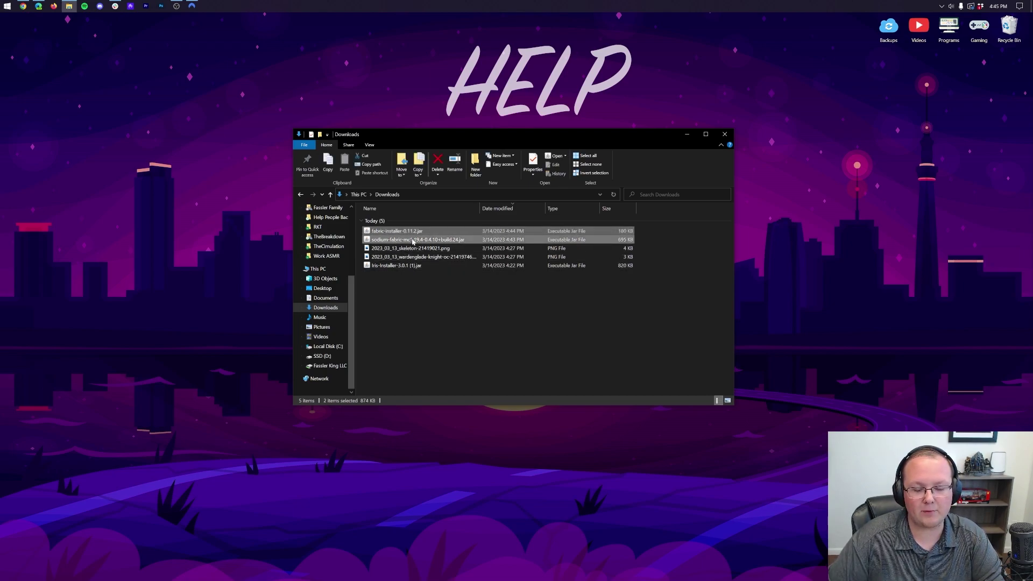
left_click_drag(400, 242, 291, 67)
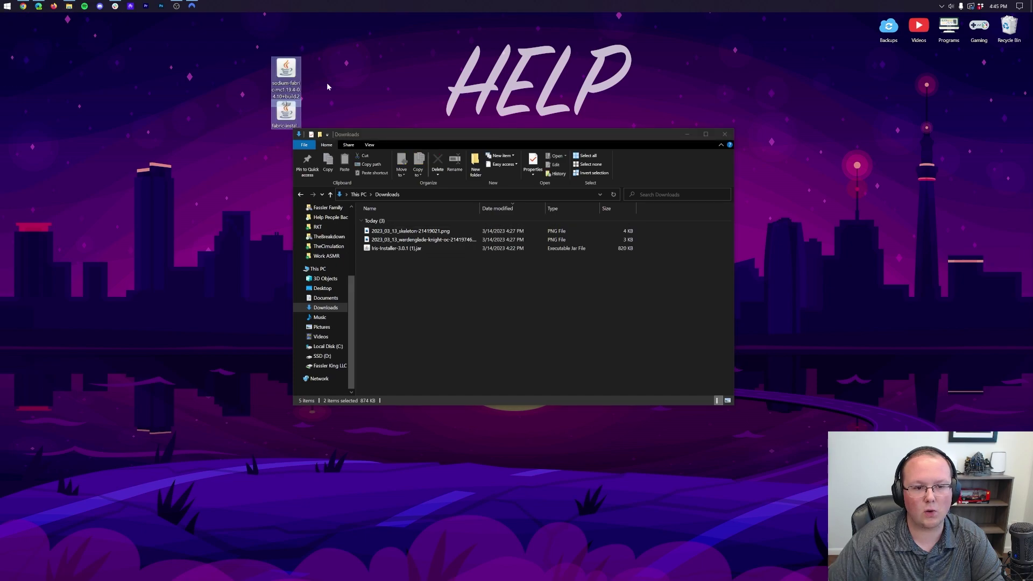
left_click_drag(418, 278, 1010, 43)
left_click(724, 134)
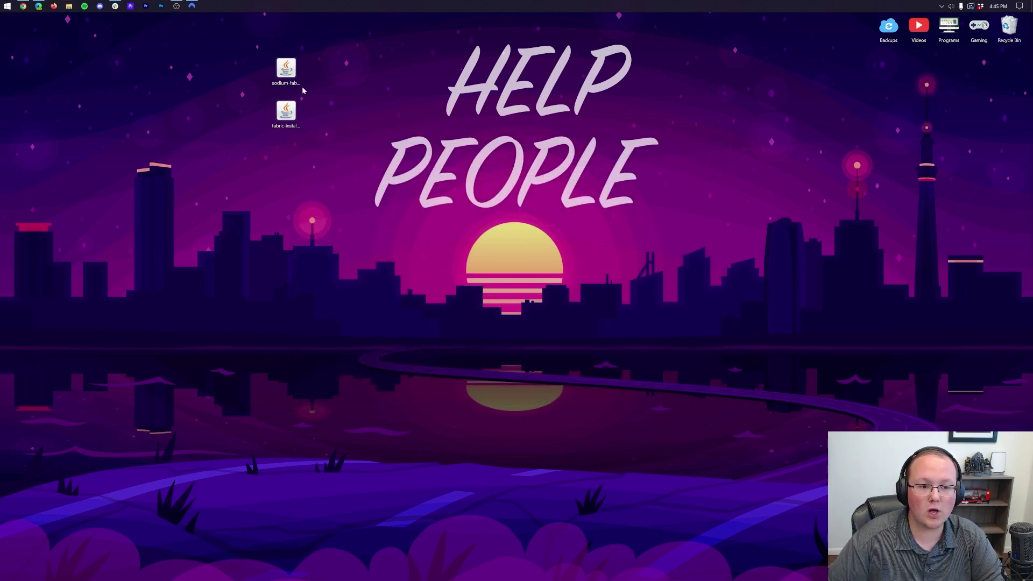
left_click_drag(282, 75, 406, 70)
left_click_drag(286, 113, 286, 70)
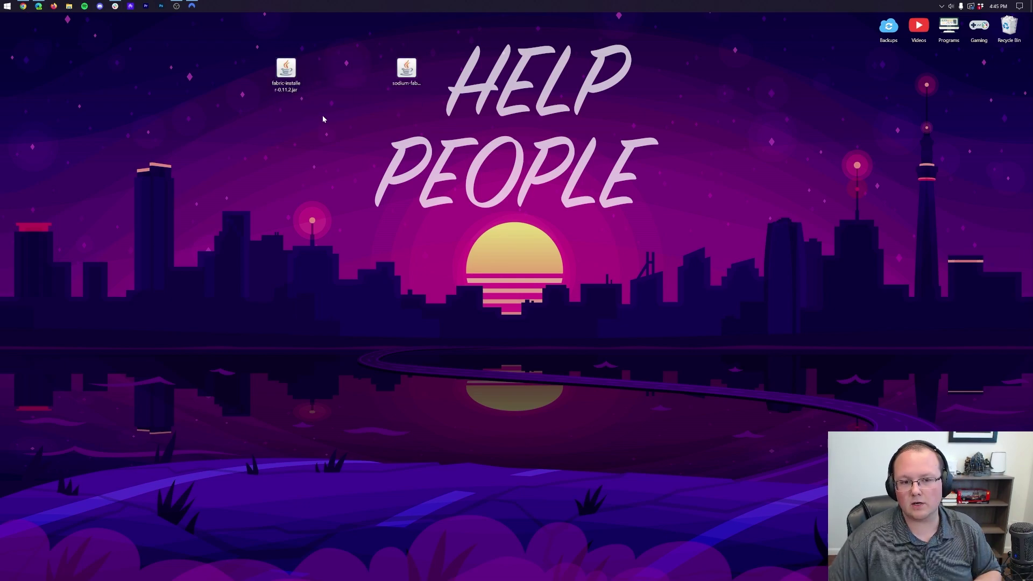
- Try to open the Fabric installer jar on the desktop with Java(TM) Platform SE binary
right_click(288, 69)
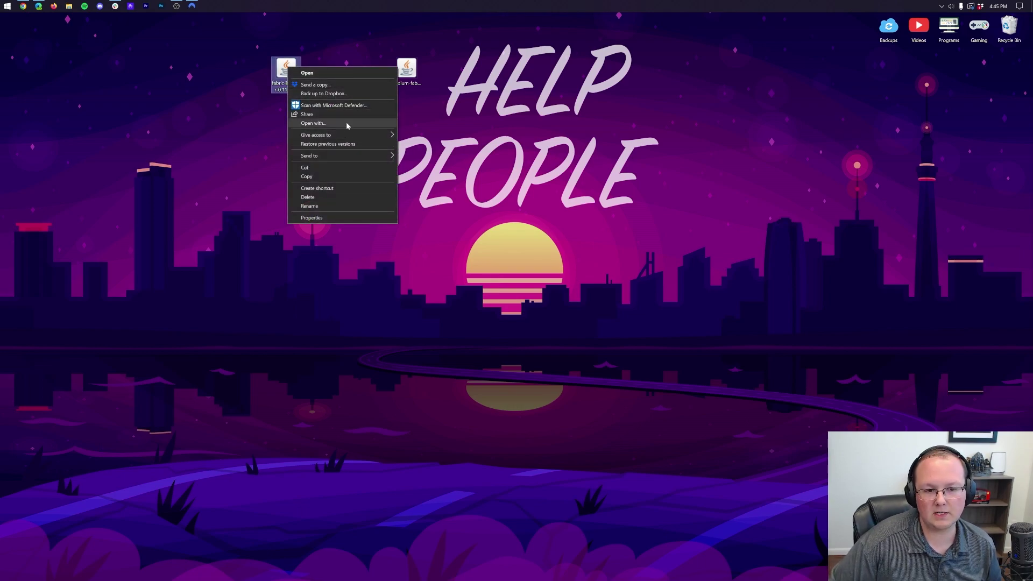
left_click(347, 124)
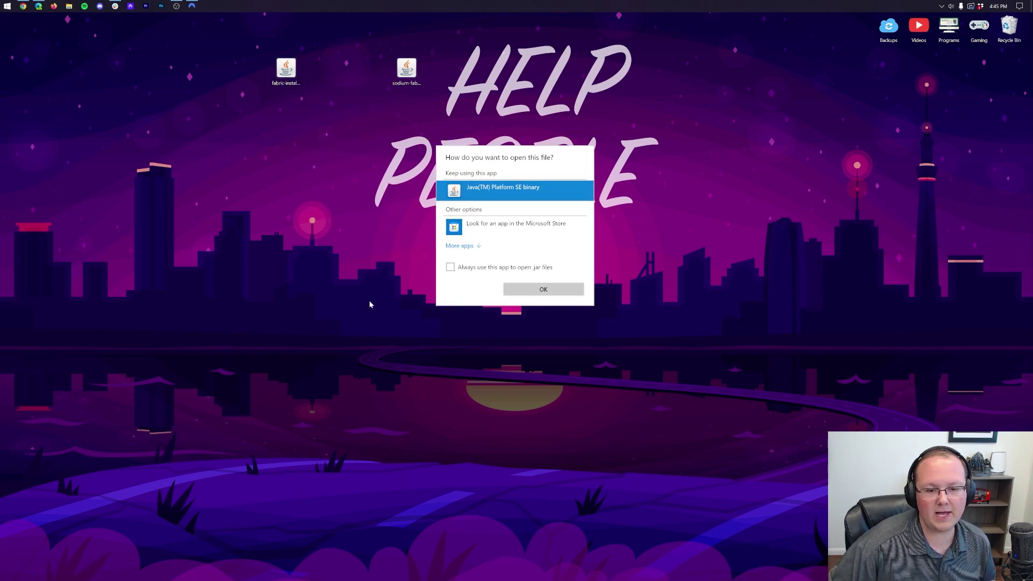
double_click(525, 190)
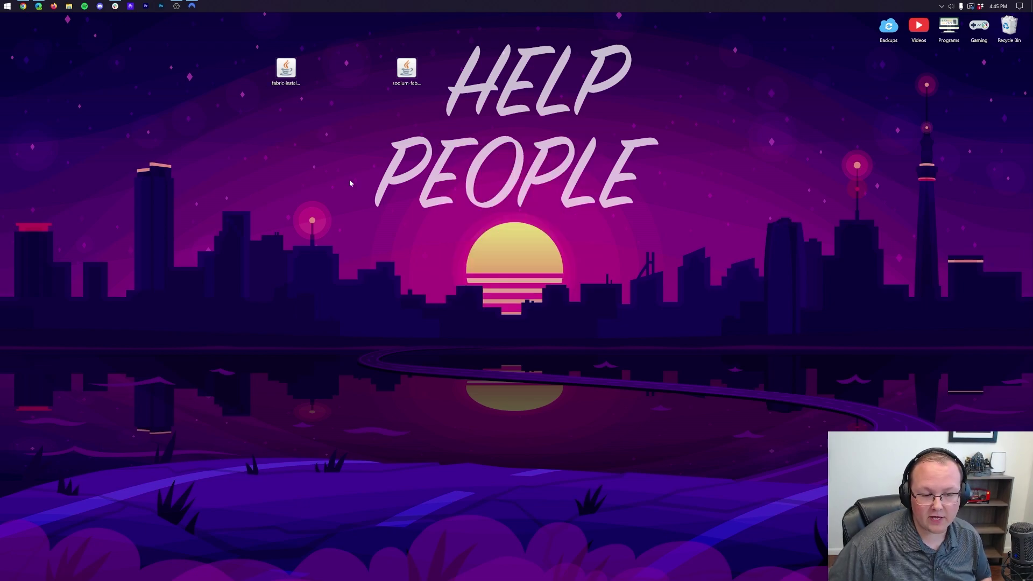
- Switch to Chrome, look at the articles on installing Java and repairing .jar files with Jarfix, and return to the desktop
left_click(23, 6)
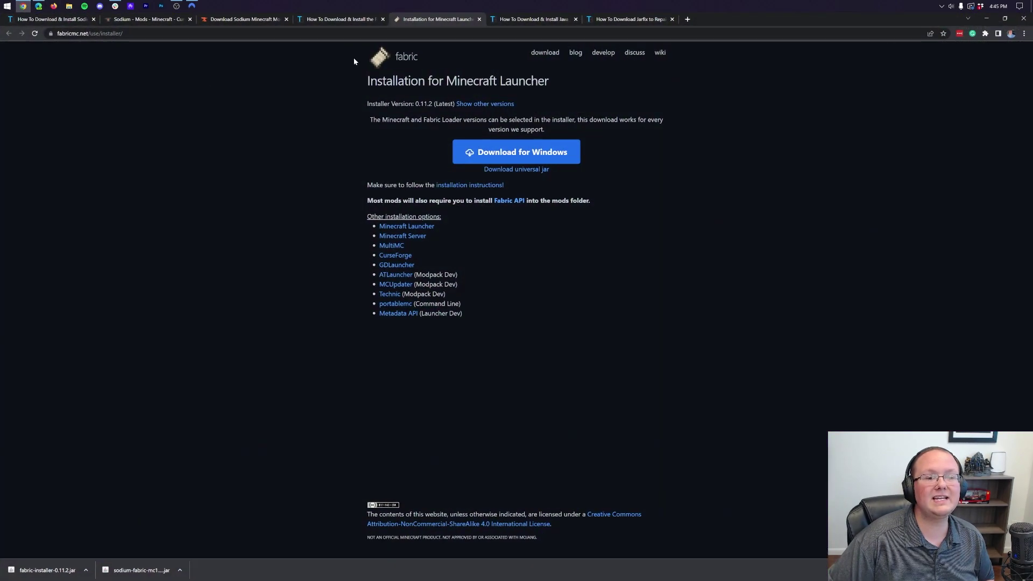
left_click(530, 18)
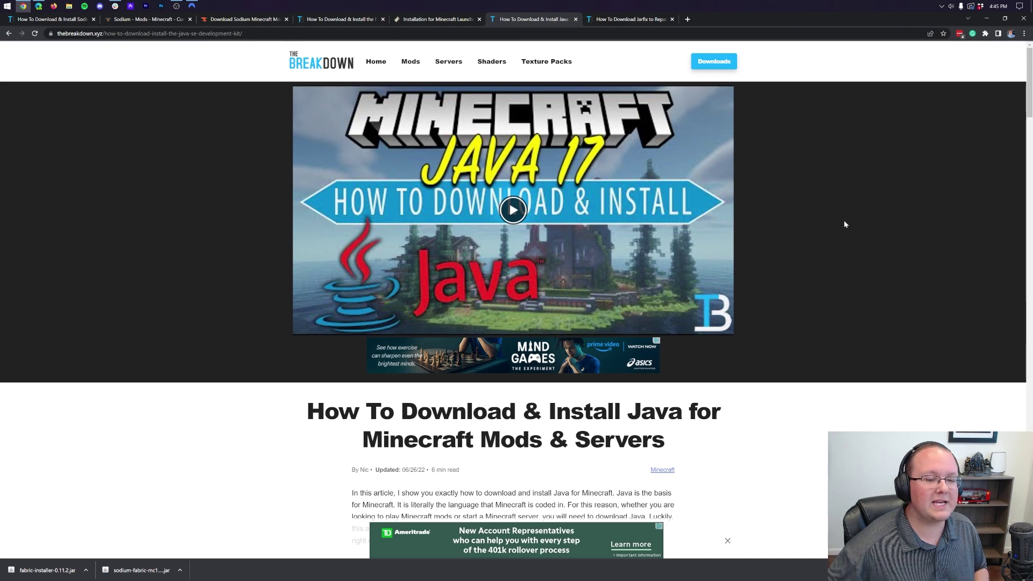
left_click(627, 19)
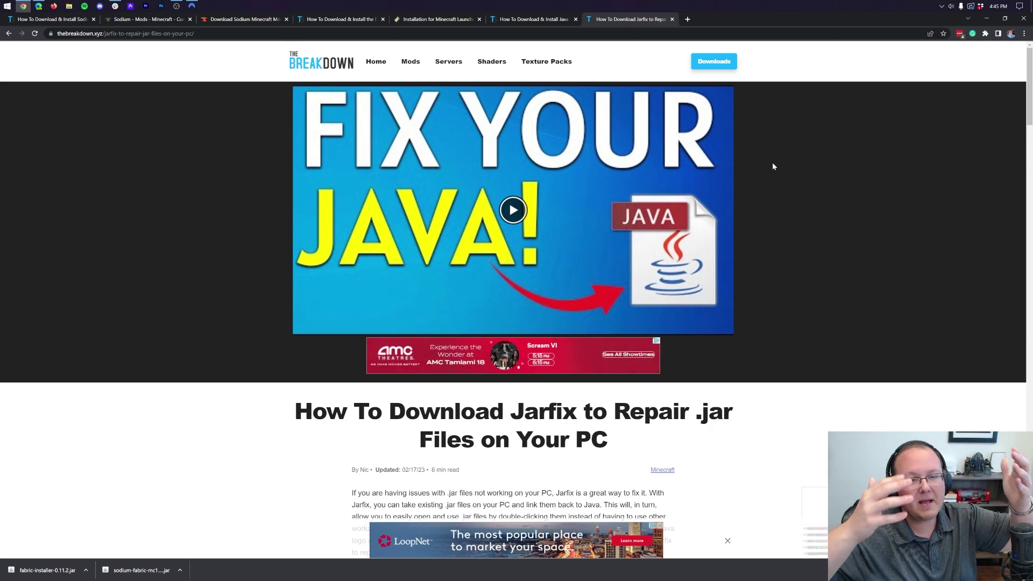
key("super+d")
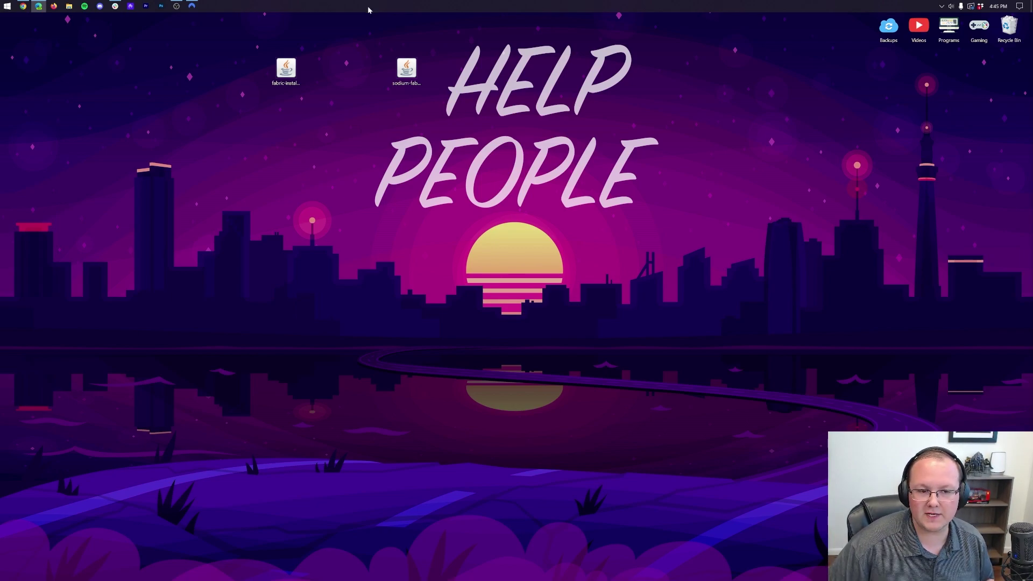
- Run the Fabric installer jar from the desktop using Java(TM) Platform SE binary
left_click_drag(283, 72, 279, 75)
right_click(286, 60)
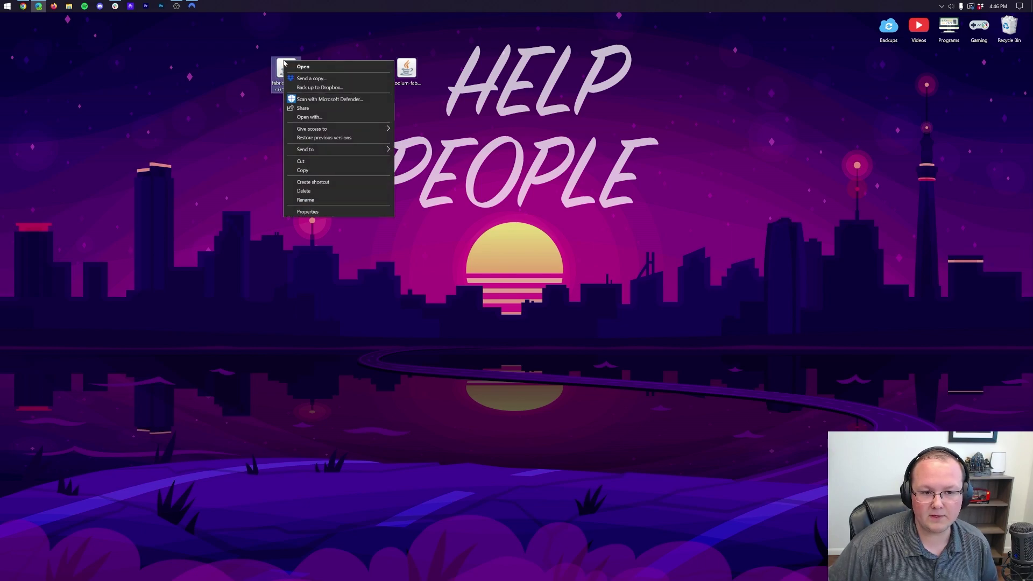
left_click(323, 116)
left_click(540, 291)
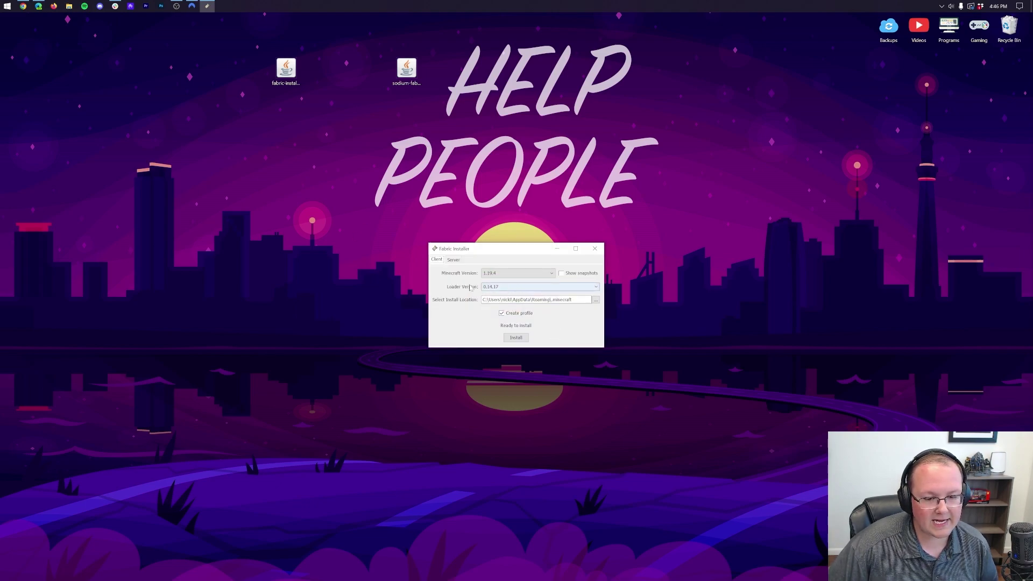
- Install the Fabric client loader 0.14.17 for Minecraft 1.19.4, close the installer and move its jar to the Recycle Bin
left_click(517, 340)
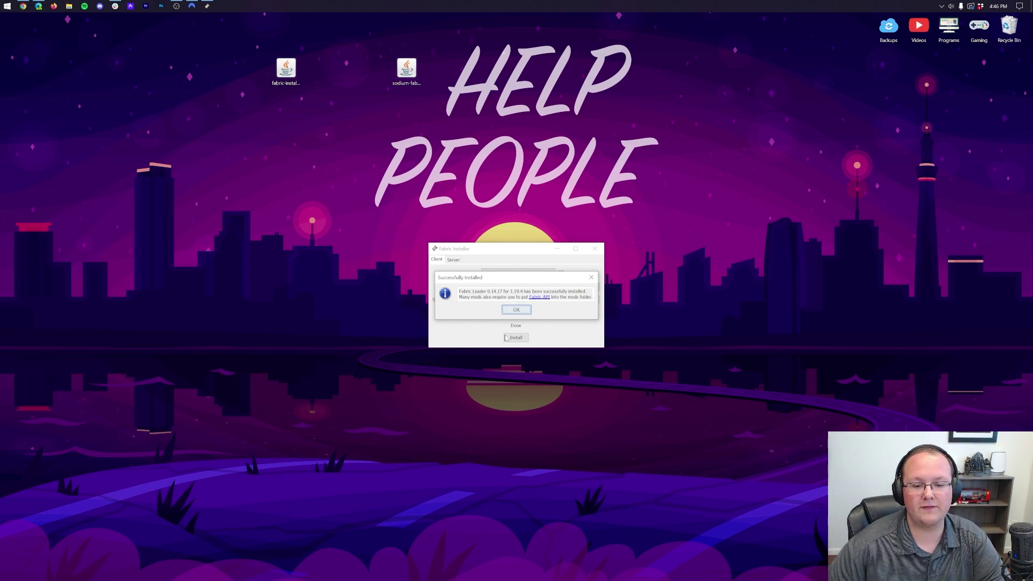
left_click(514, 311)
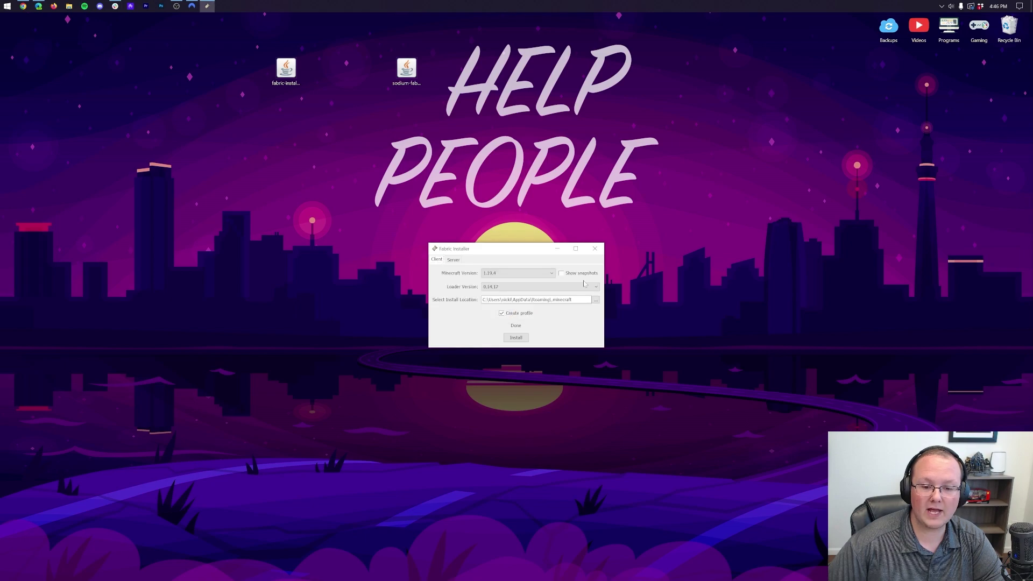
left_click(595, 248)
left_click_drag(285, 69, 1008, 26)
- Open the Minecraft Launcher and show the Java Edition installations, switching the Modded versions filter off and on again
key("super")
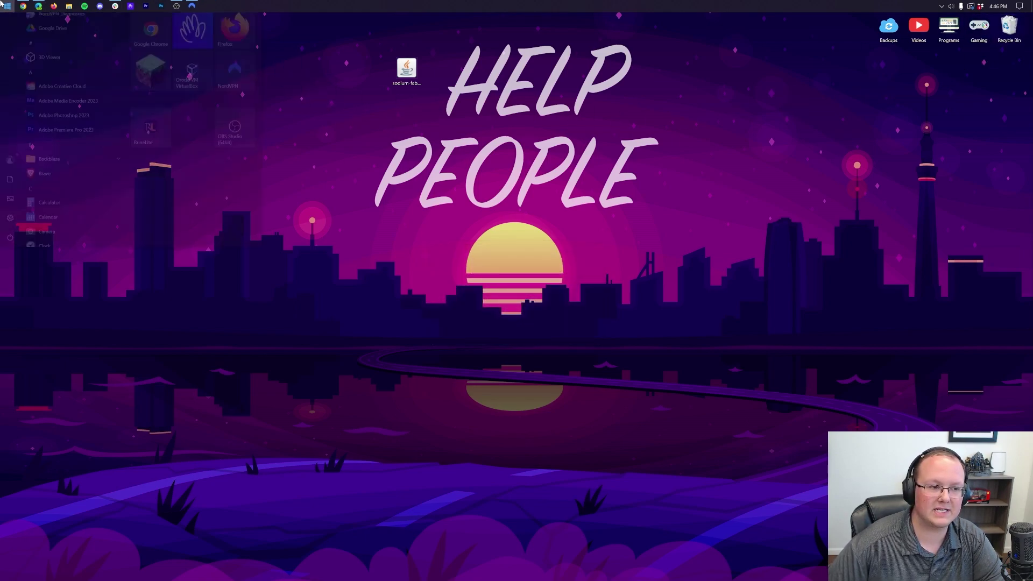
left_click(151, 95)
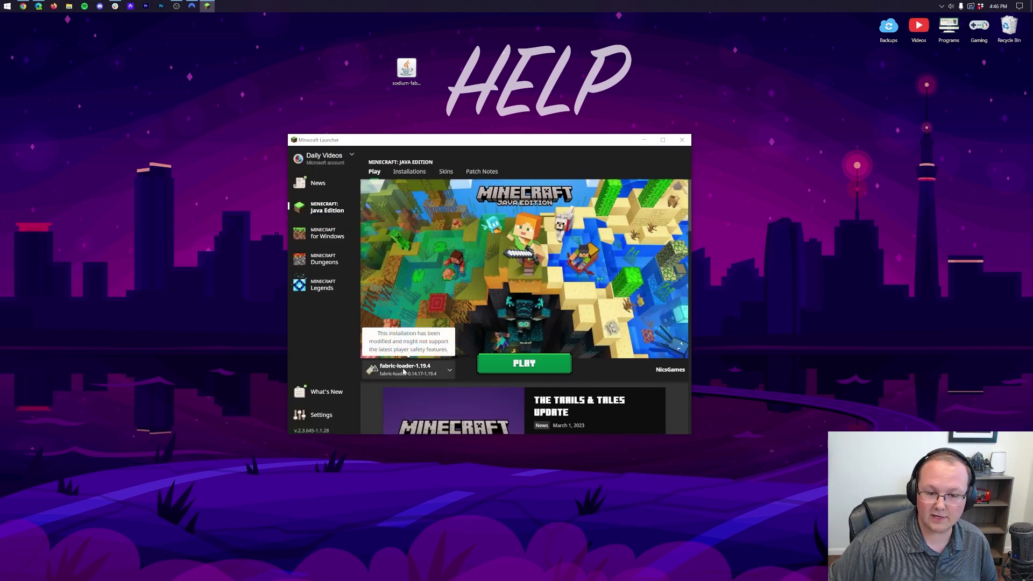
left_click(409, 171)
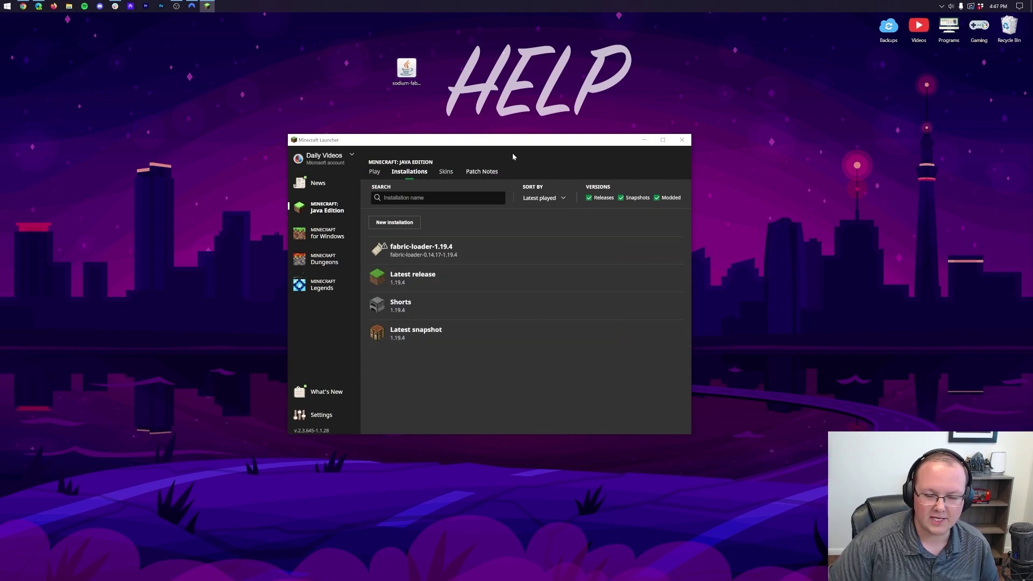
left_click(665, 198)
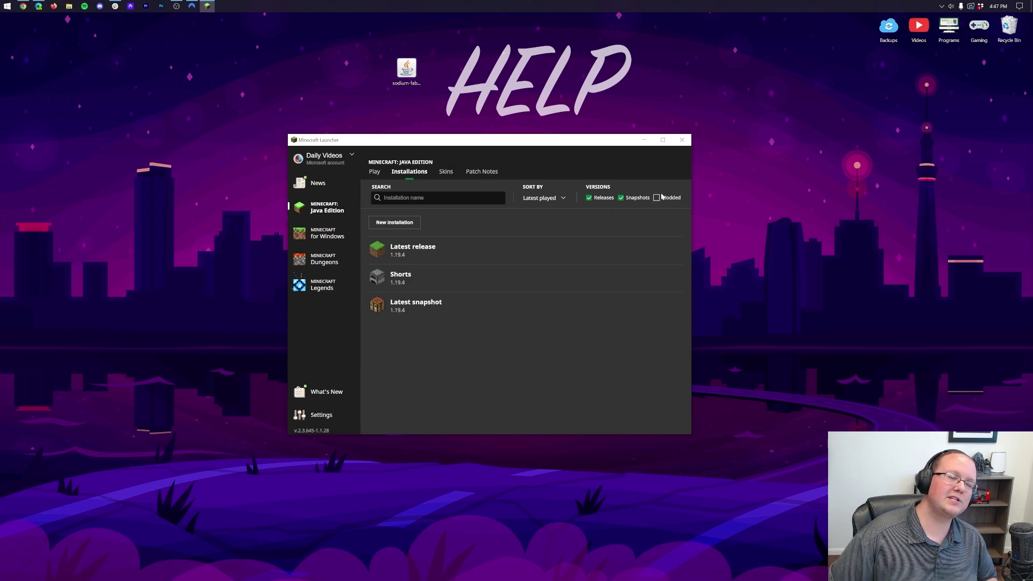
left_click(661, 198)
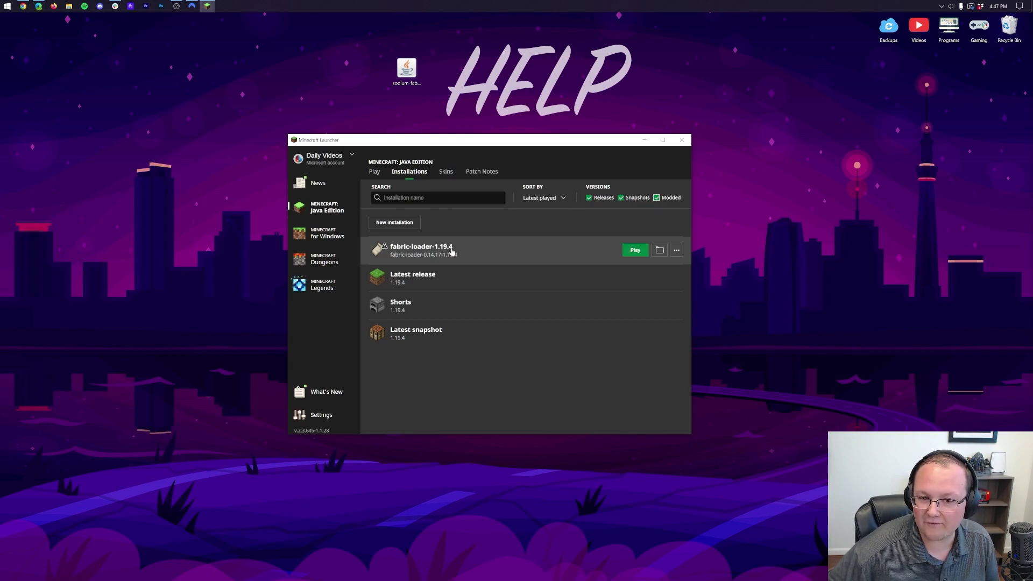
- Create an installation named Sodium 1.19.4 with version release fabric-loader-0.14.17-1.19.4 and a resolution of 1920 x 1080
left_click(395, 222)
left_click(461, 227)
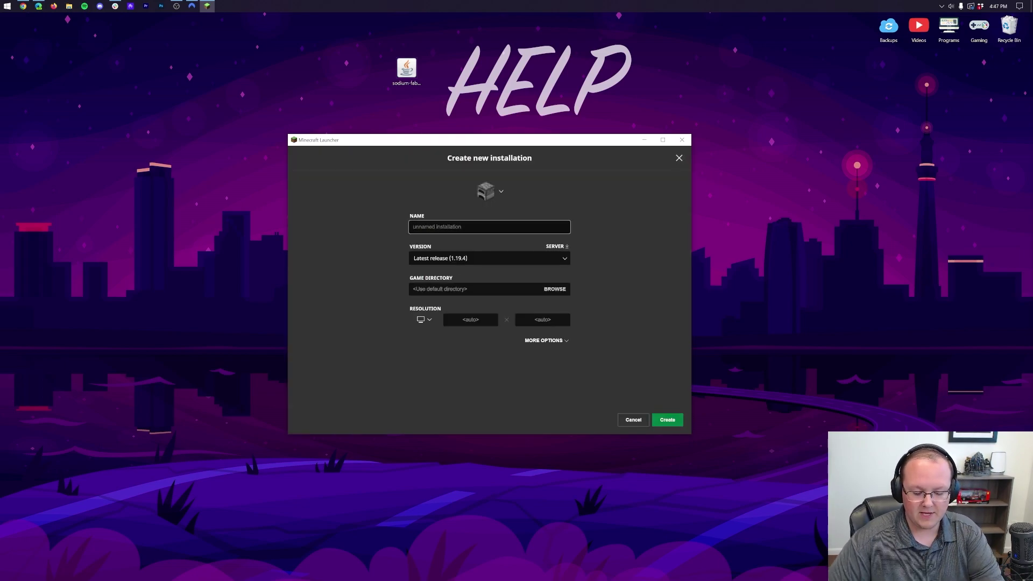
type("Sodium 1.")
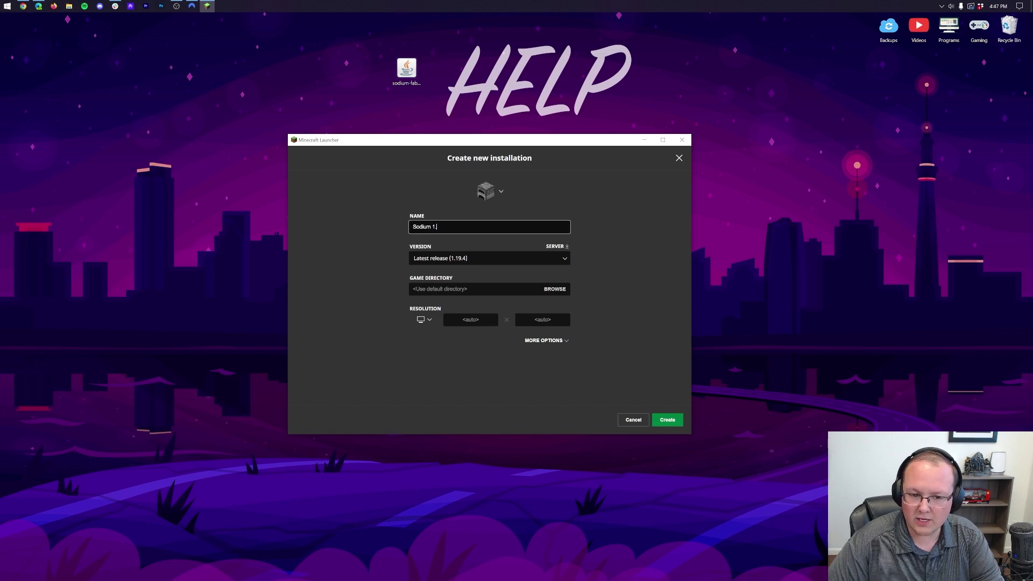
type("19.4")
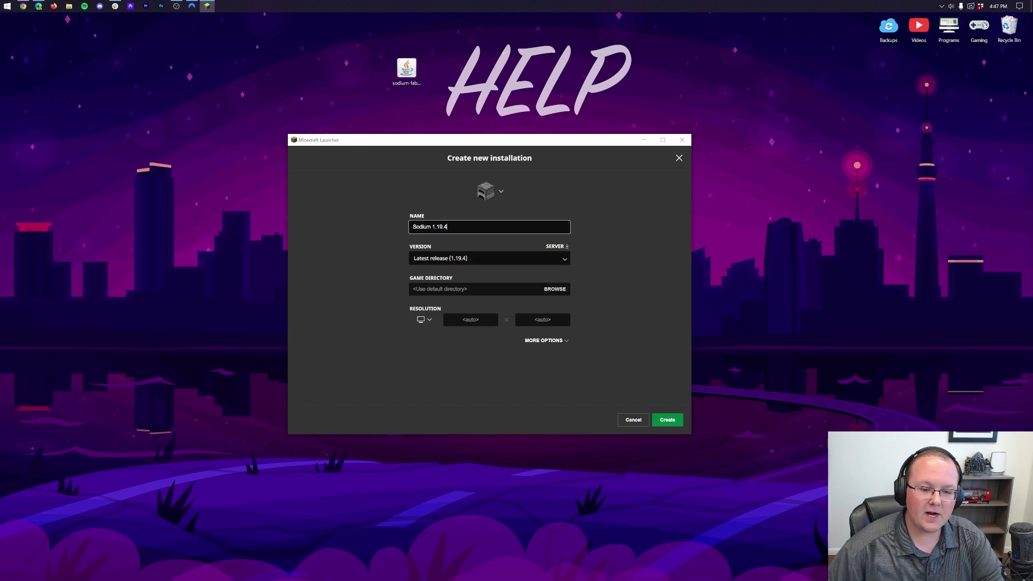
key("Tab")
key("Down")
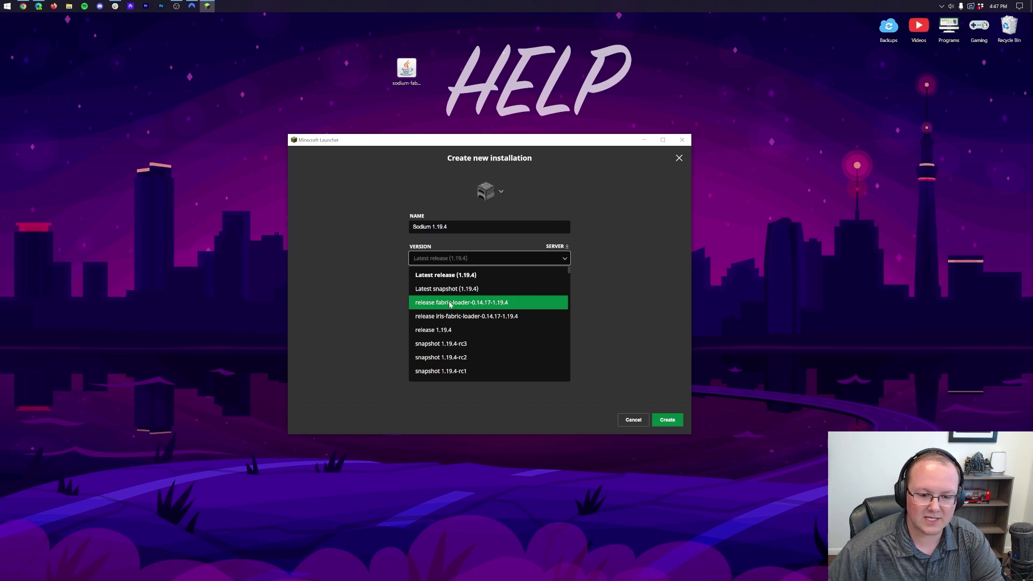
left_click(484, 305)
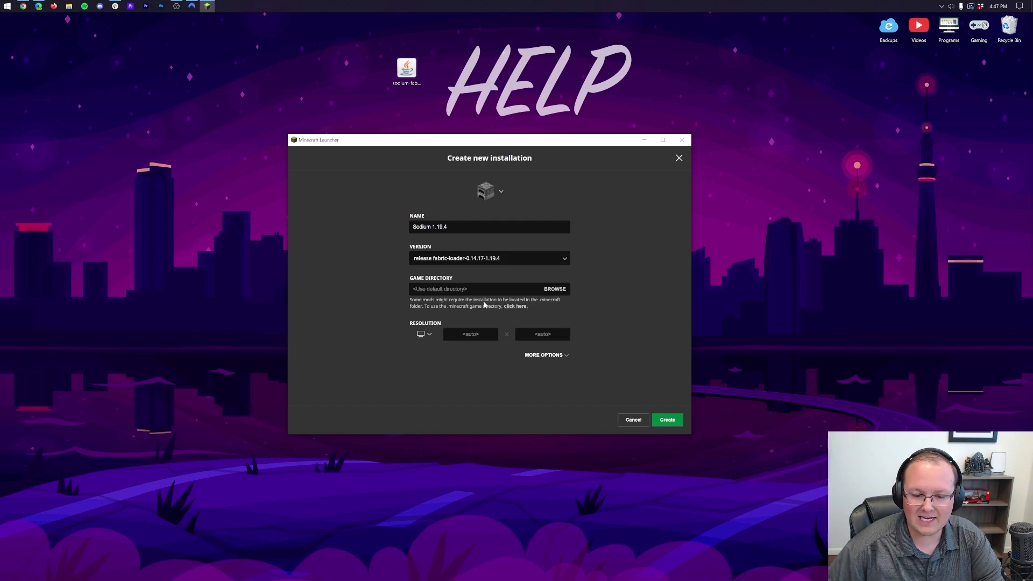
left_click(425, 333)
left_click(424, 302)
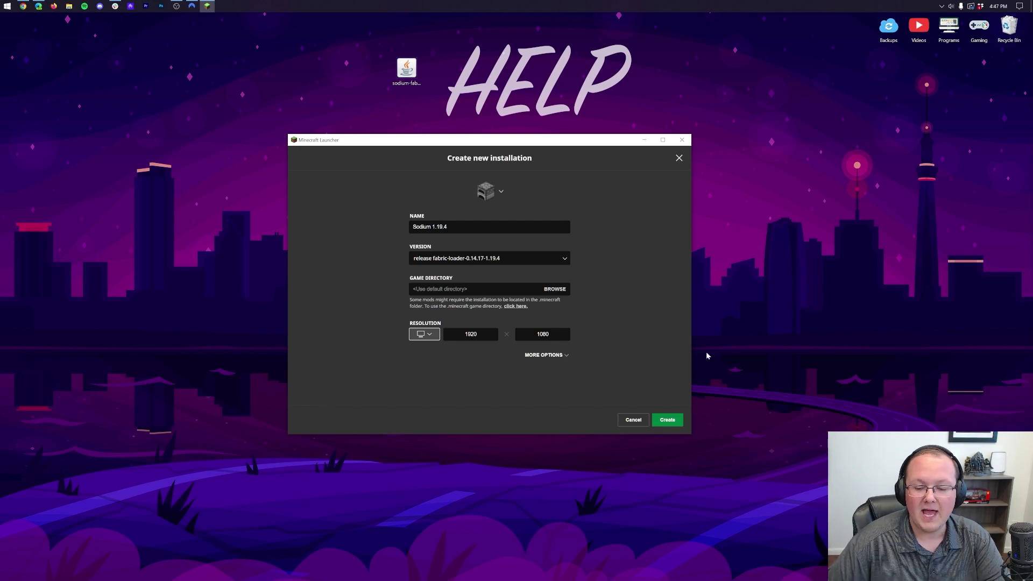
left_click(668, 422)
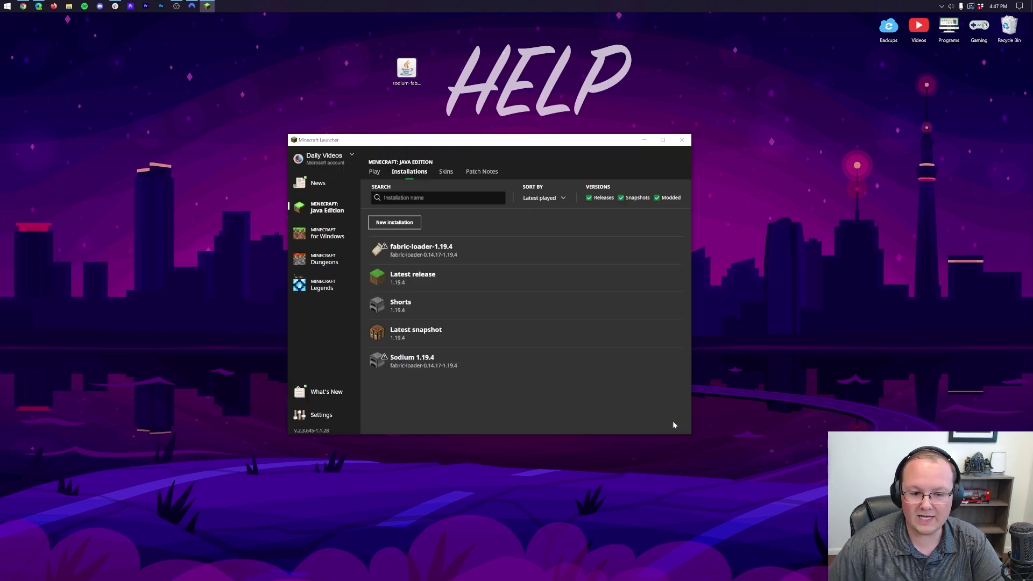
- Open the game folder of the fabric-loader-1.19.4 installation and create a folder named mods in it
mouse_move(439, 365)
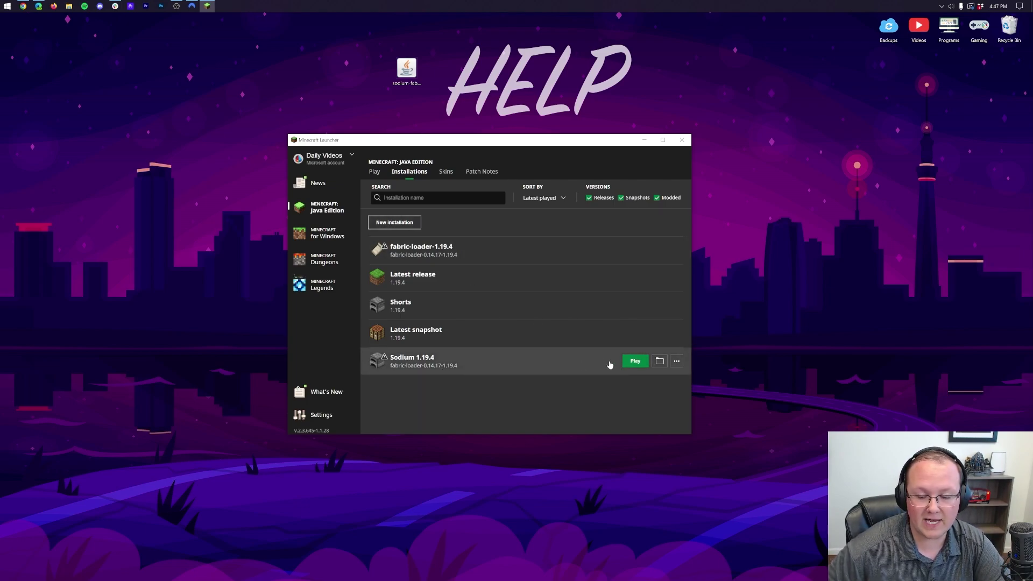
mouse_move(496, 240)
left_click(661, 250)
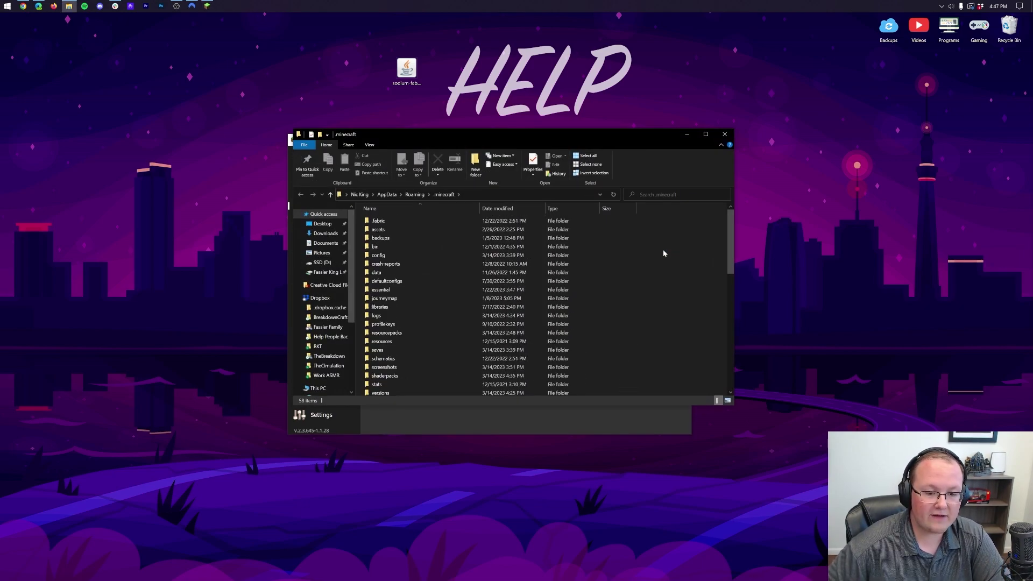
right_click(664, 251)
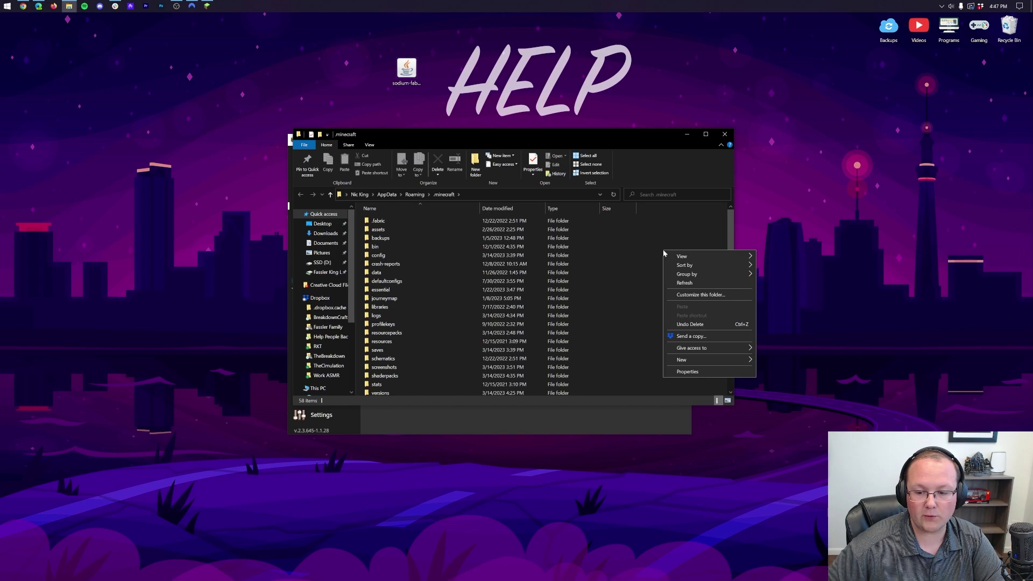
right_click(362, 220)
mouse_move(397, 327)
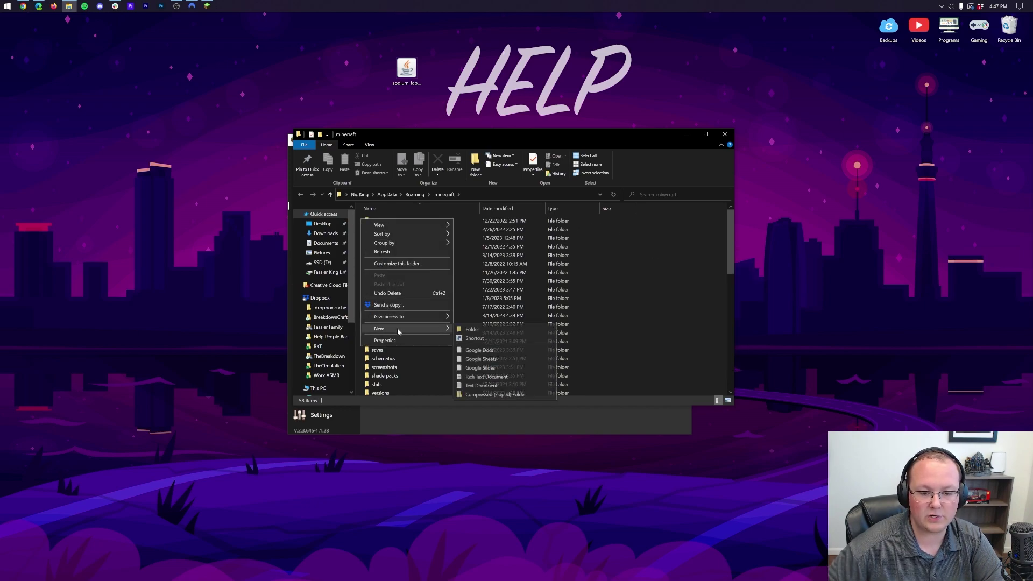
left_click(487, 329)
type("mods")
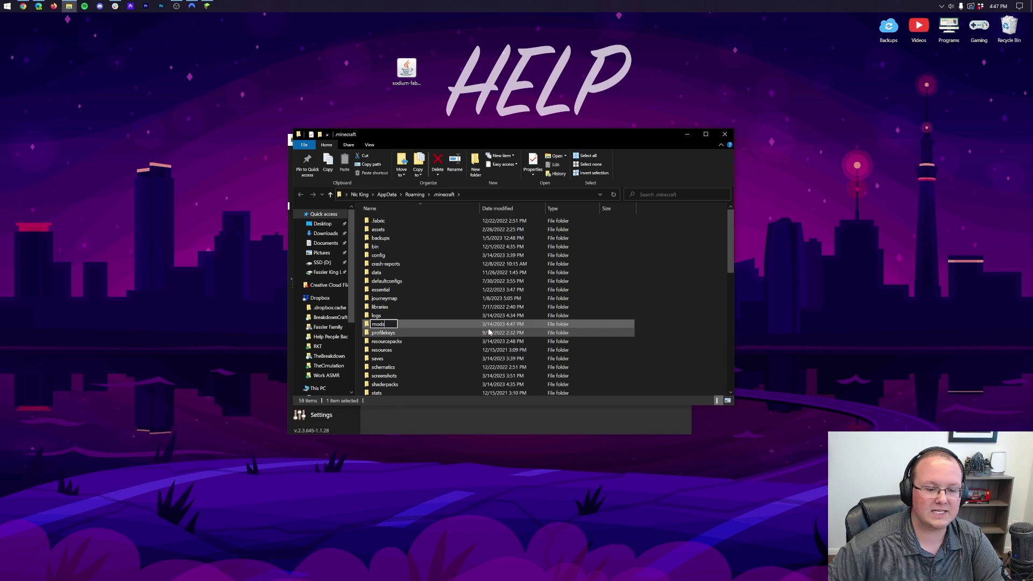
key("Return")
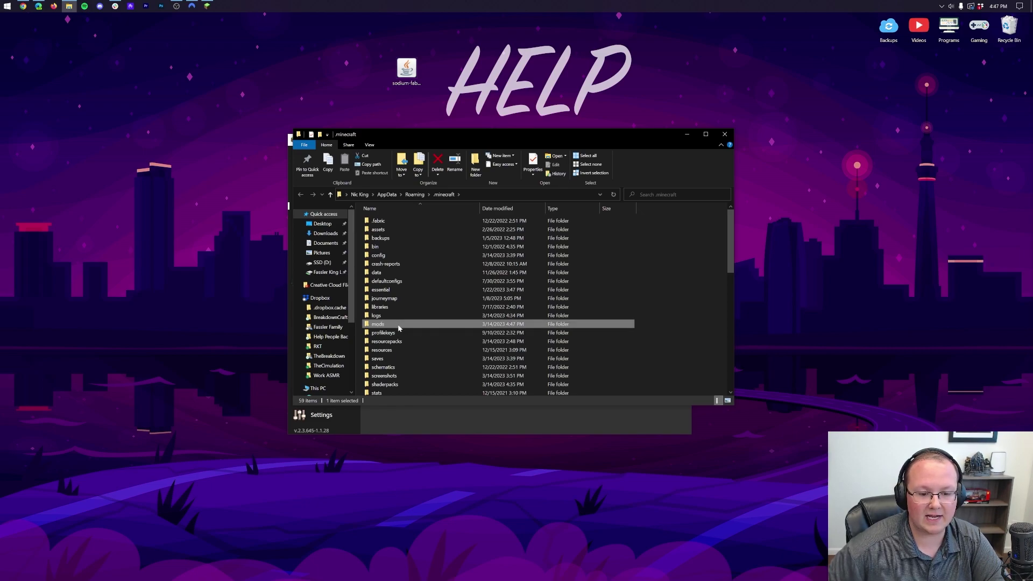
- Open the mods folder, move the Sodium jar from the desktop into it and close the folder window
double_click(399, 328)
left_click_drag(407, 68, 425, 289)
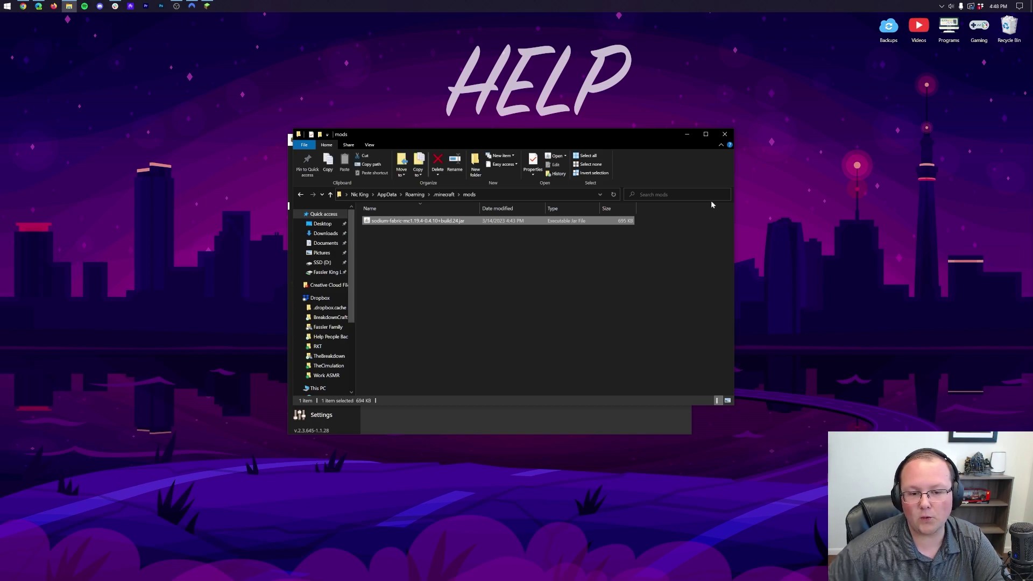
left_click(726, 134)
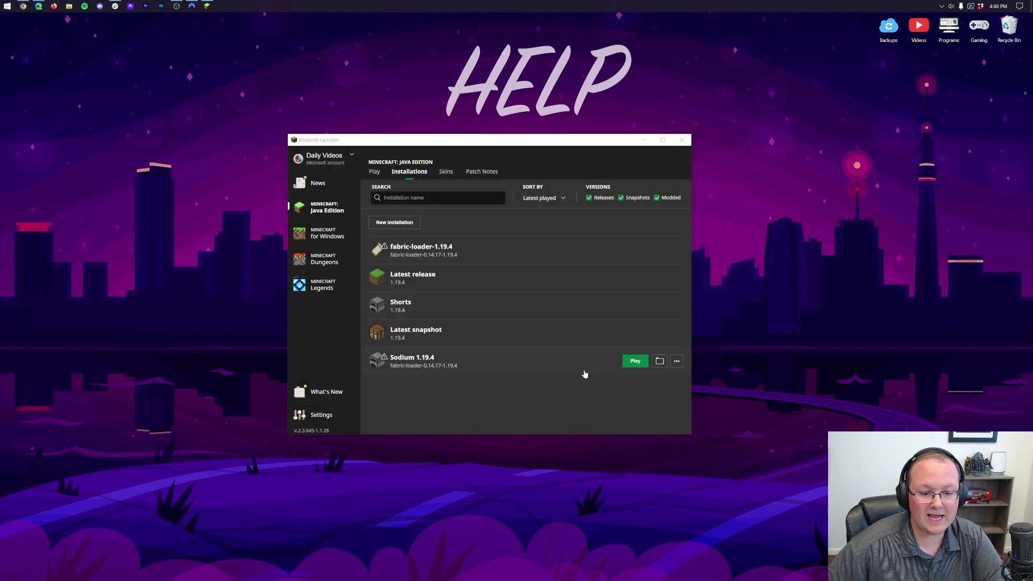
- Launch the Sodium 1.19.4 installation despite the modified-installation warning and open the game's video settings
left_click(626, 364)
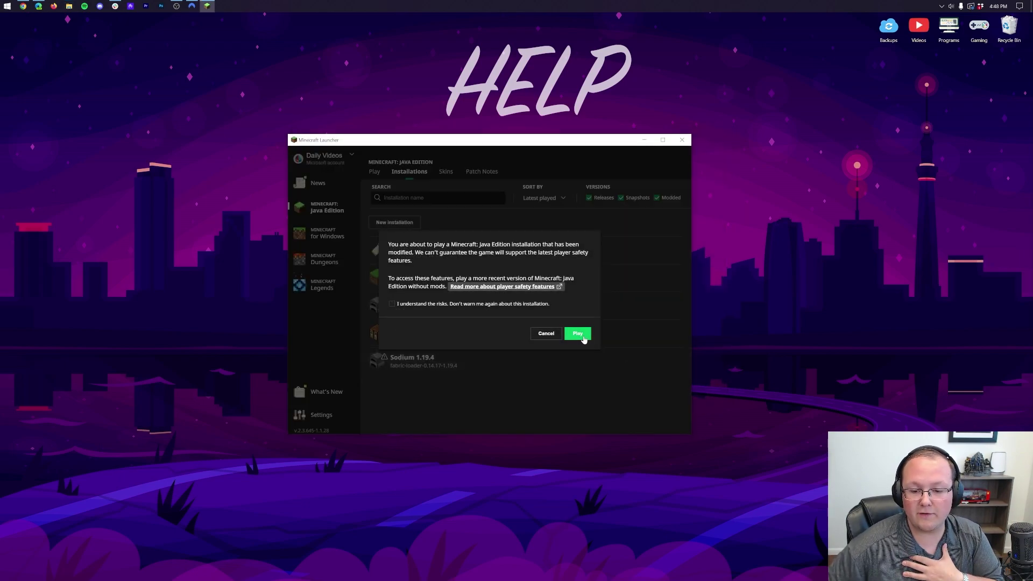
left_click(578, 330)
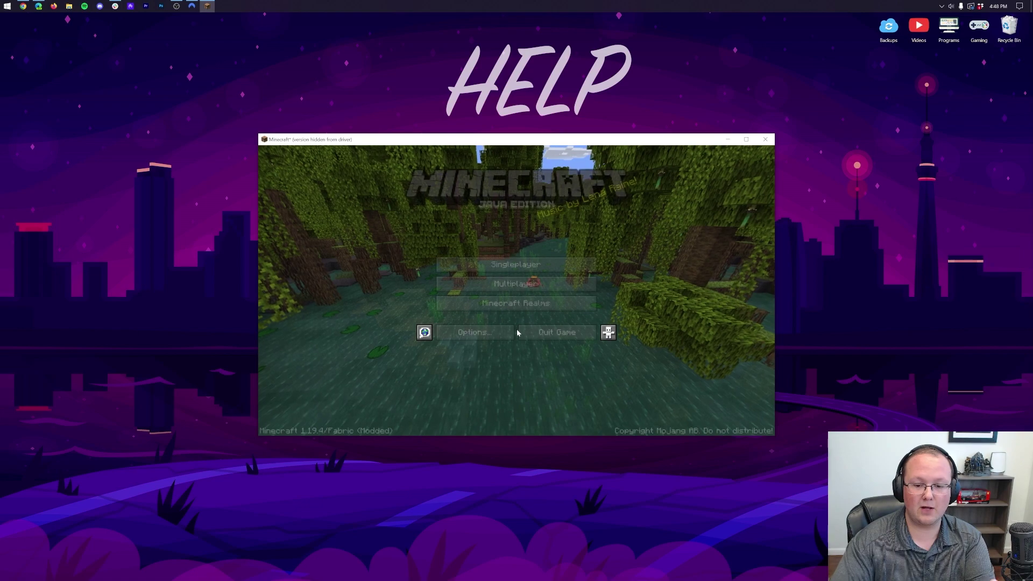
left_click(474, 333)
left_click(460, 266)
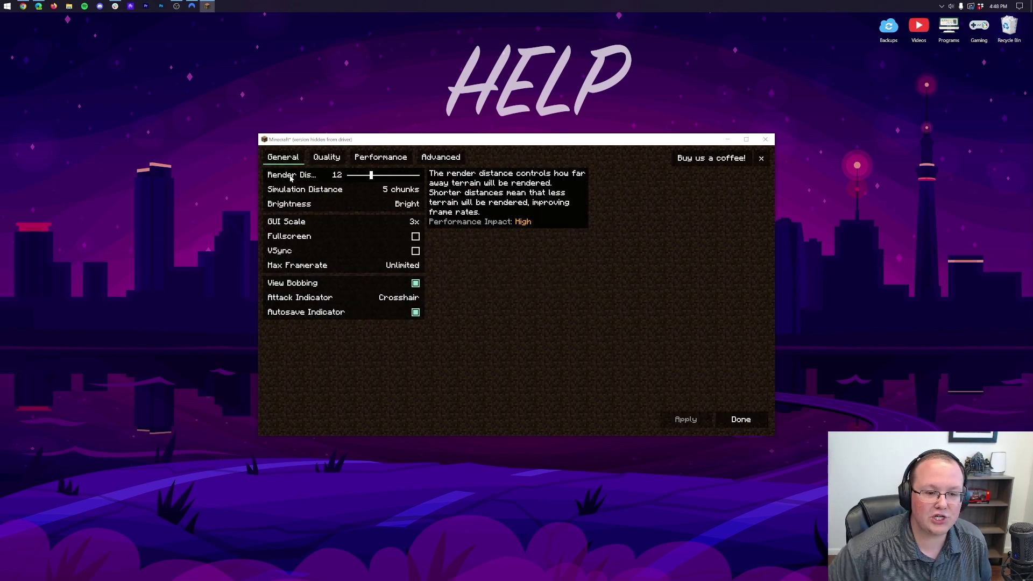
- Look through the Quality, Performance, Advanced and General video settings, and return to the game options
left_click(314, 161)
left_click(366, 161)
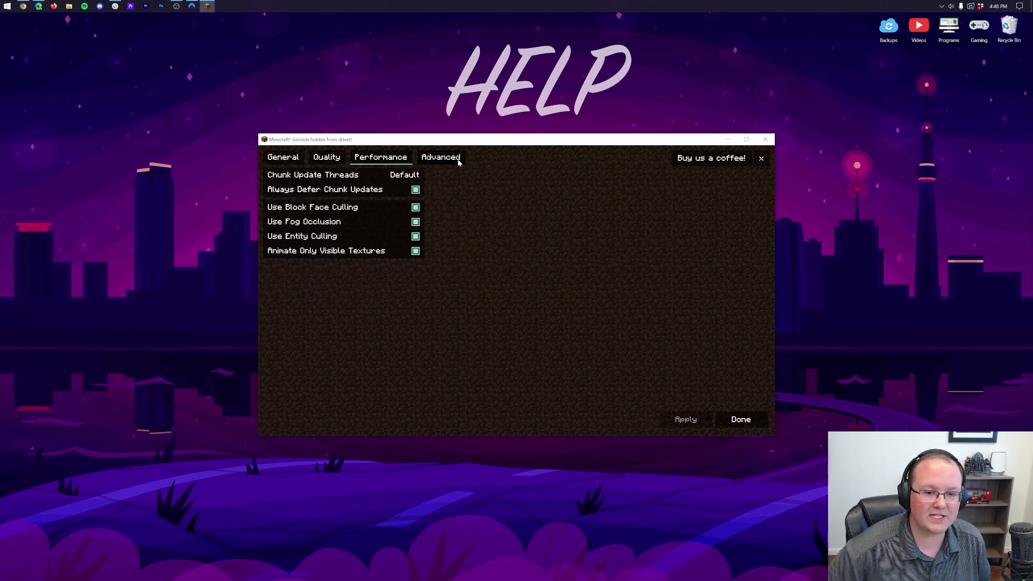
left_click(459, 162)
left_click(323, 158)
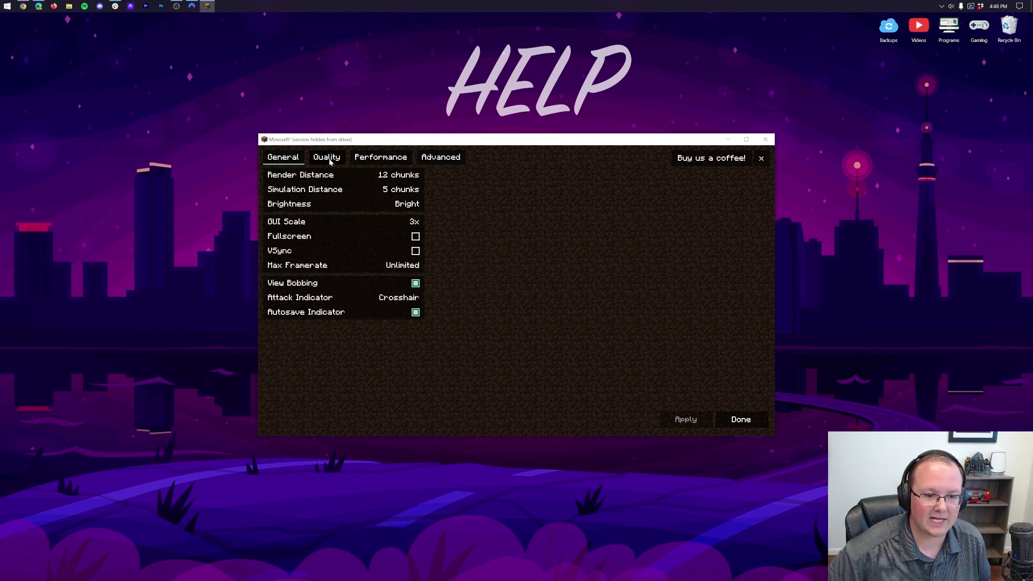
left_click(401, 160)
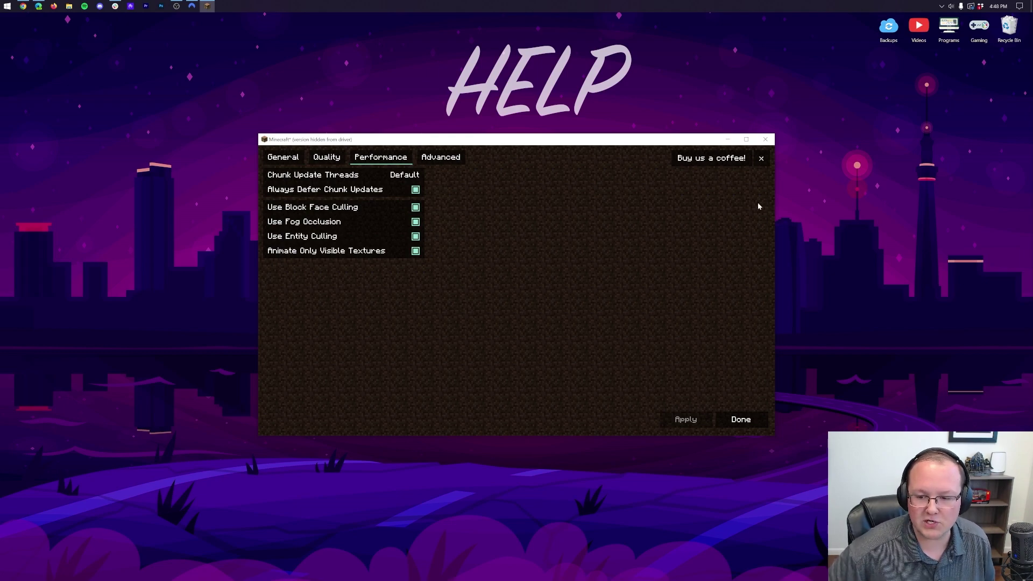
left_click(742, 420)
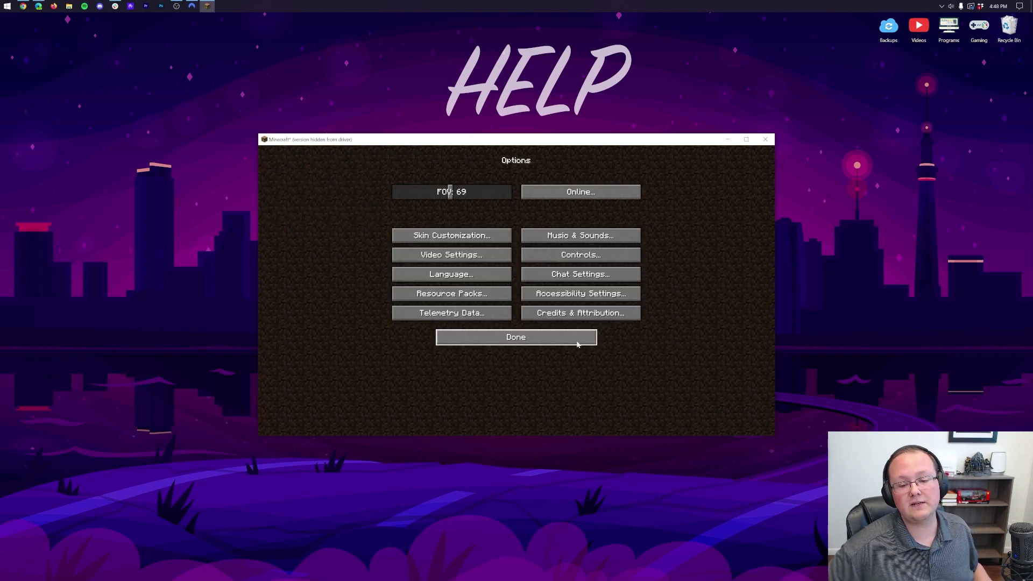